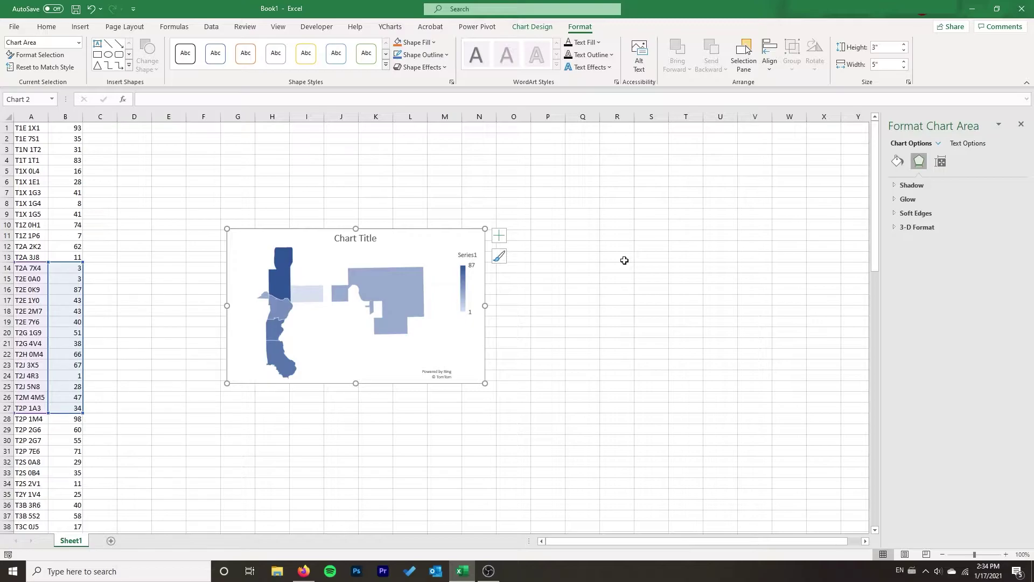
Switch to the Data ribbon tab while the postal-code filled map chart stays on the sheet
{"action": "left_click", "coordinate": [211, 30]}
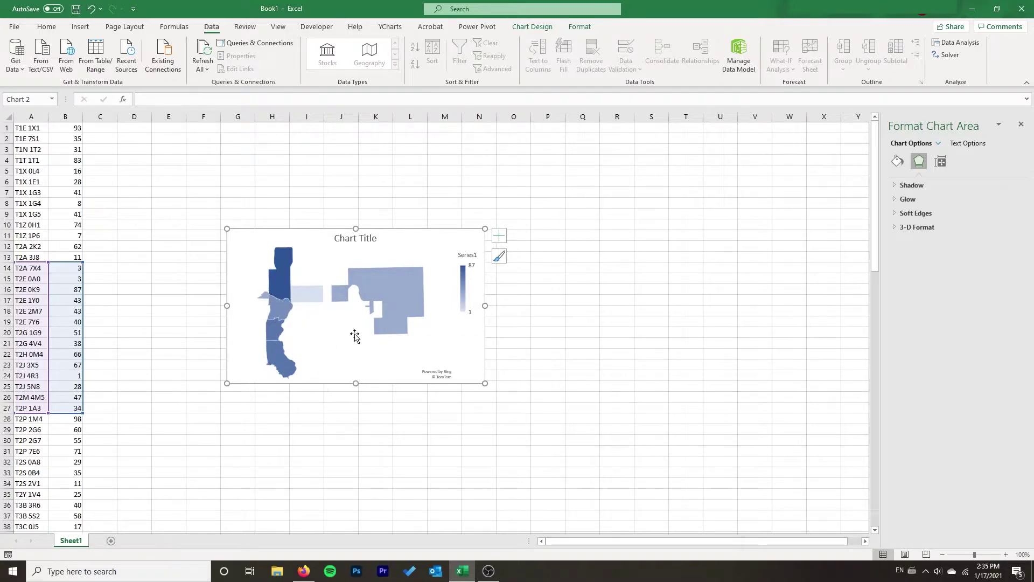
{"action": "left_click", "coordinate": [304, 571]}
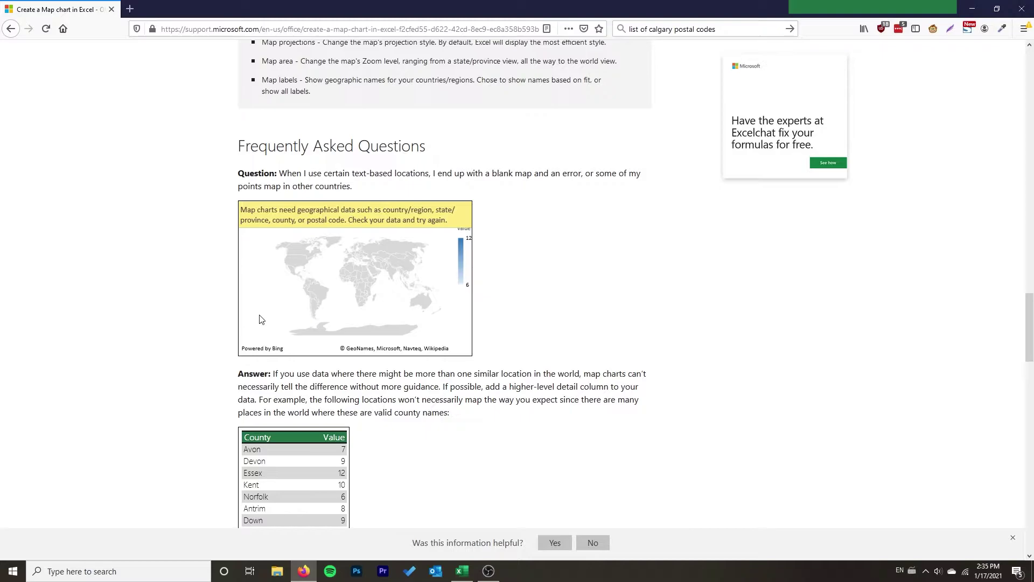
Back in the workbook, set Series 1's Map area option to Automatic in the chart format pane
{"action": "left_click", "coordinate": [462, 570]}
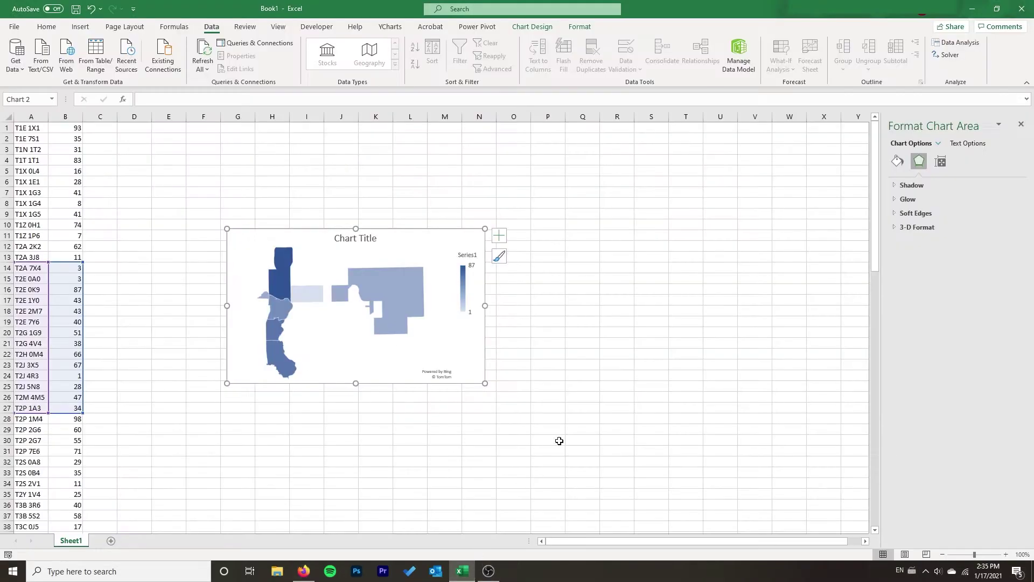
{"action": "left_click", "coordinate": [941, 161]}
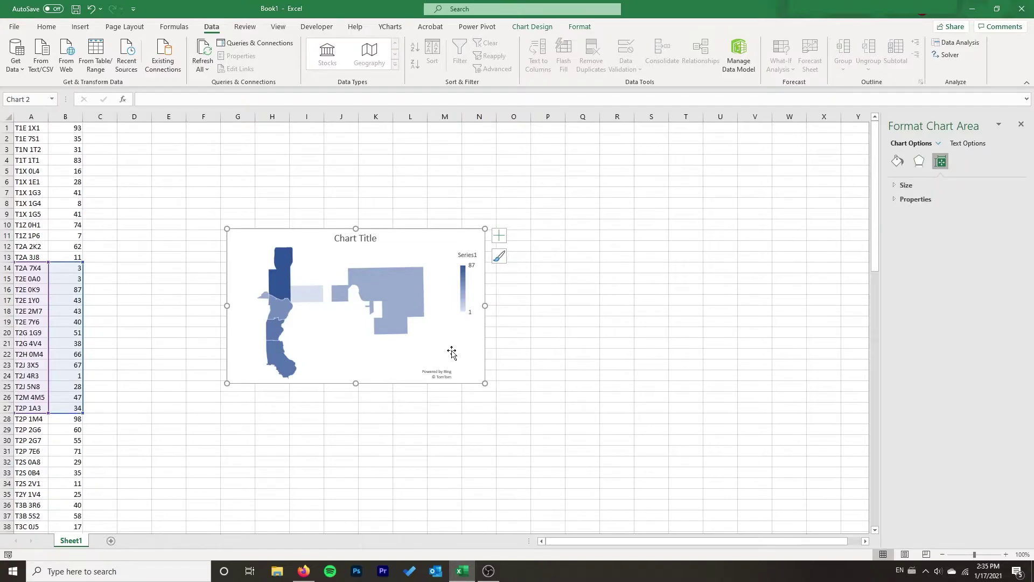
{"action": "left_click", "coordinate": [895, 186]}
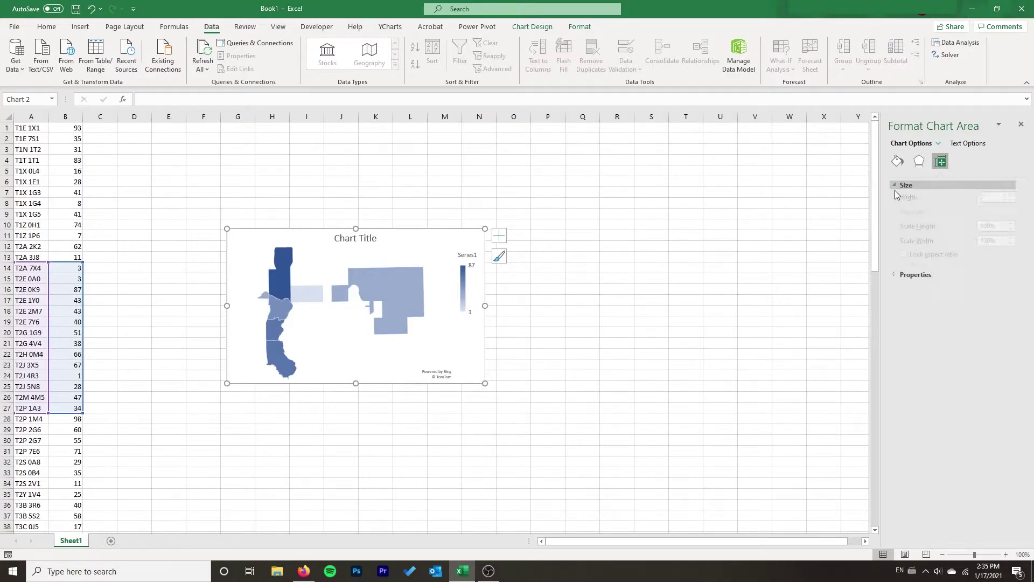
{"action": "left_click", "coordinate": [938, 144]}
{"action": "left_click", "coordinate": [942, 210]}
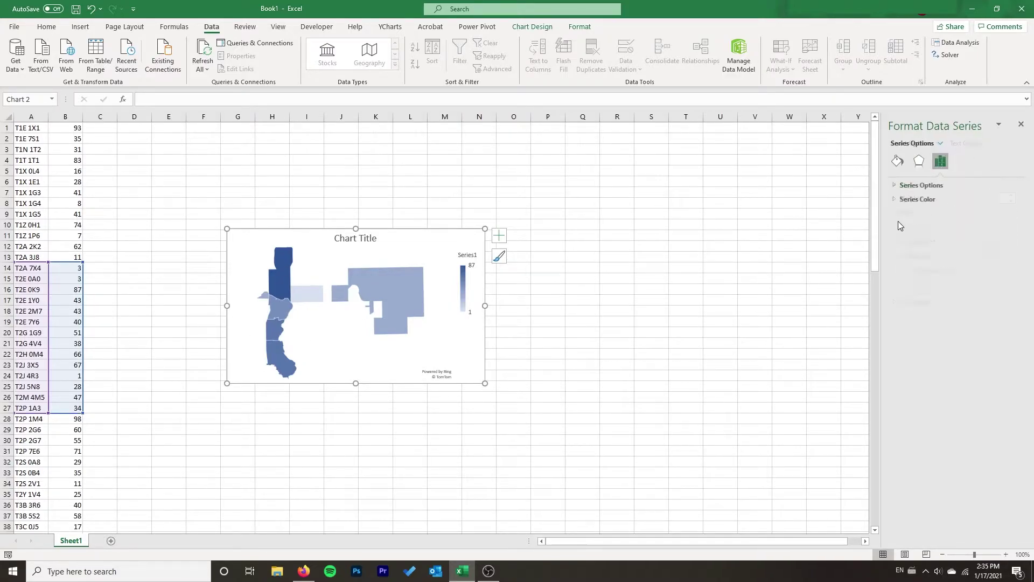
{"action": "left_click", "coordinate": [915, 185]}
{"action": "left_click", "coordinate": [931, 237]}
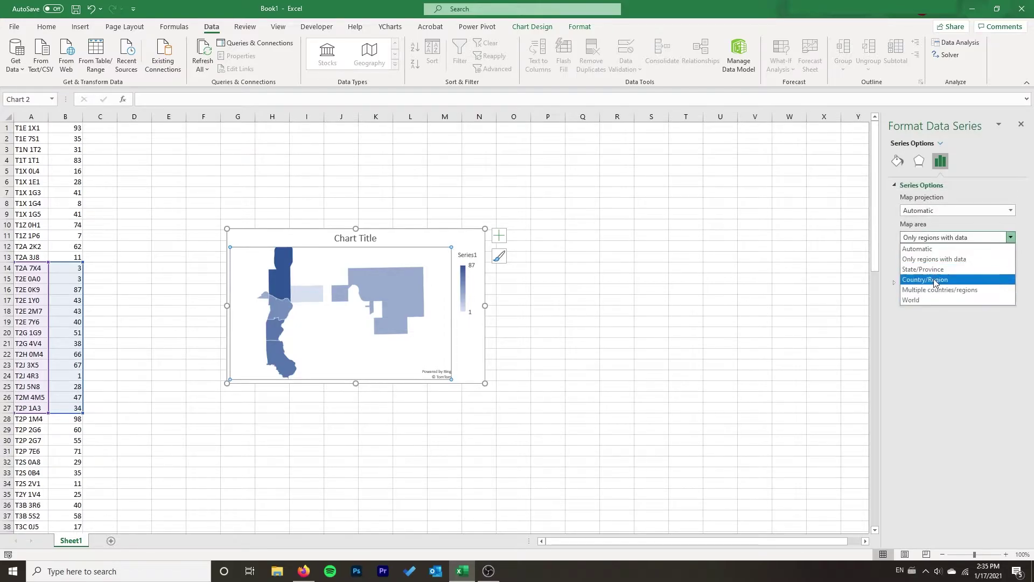
{"action": "left_click", "coordinate": [921, 250]}
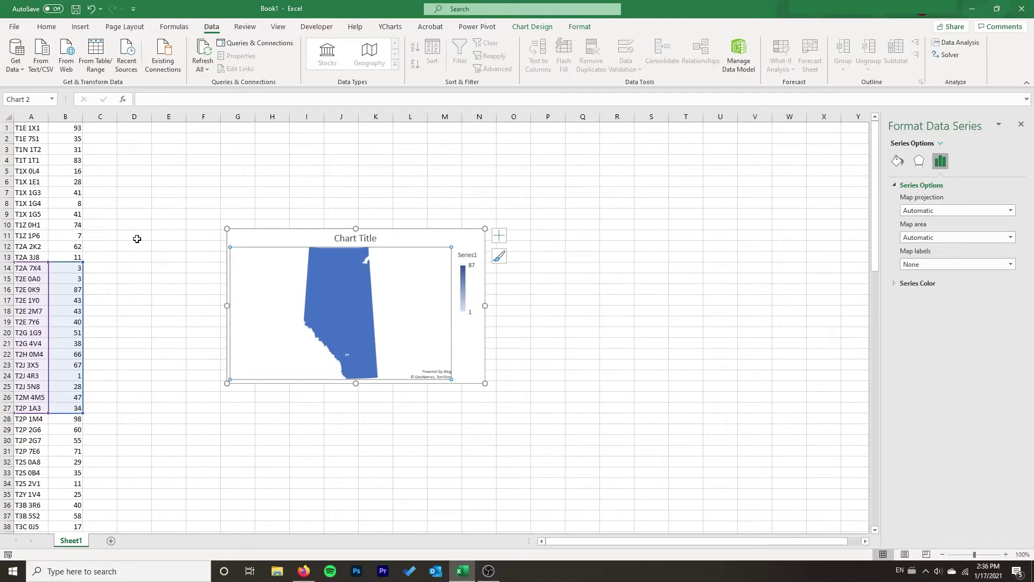
{"action": "left_click", "coordinate": [159, 247]}
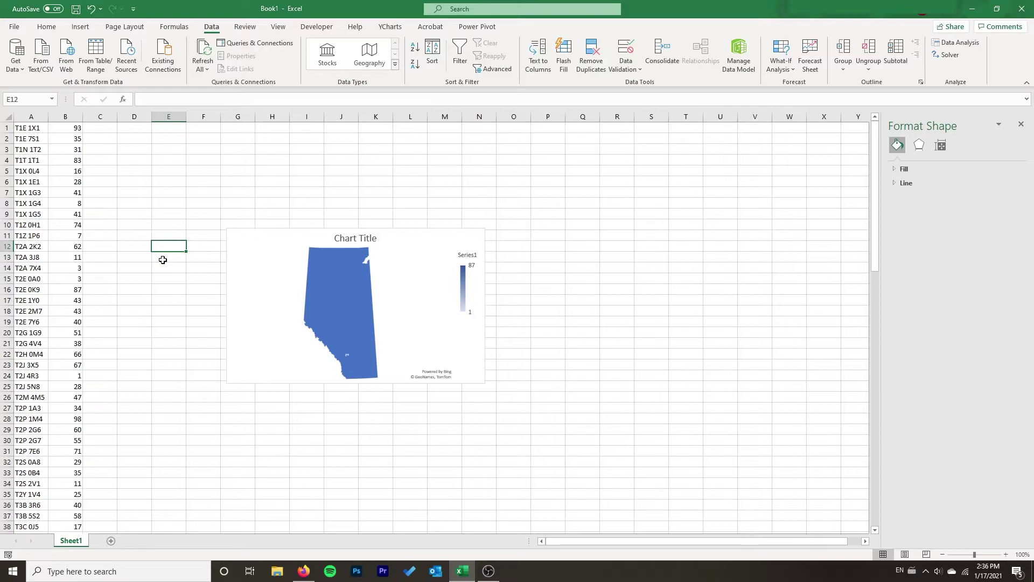
{"action": "left_click_drag", "start_coordinate": [40, 246], "coordinate": [68, 268]}
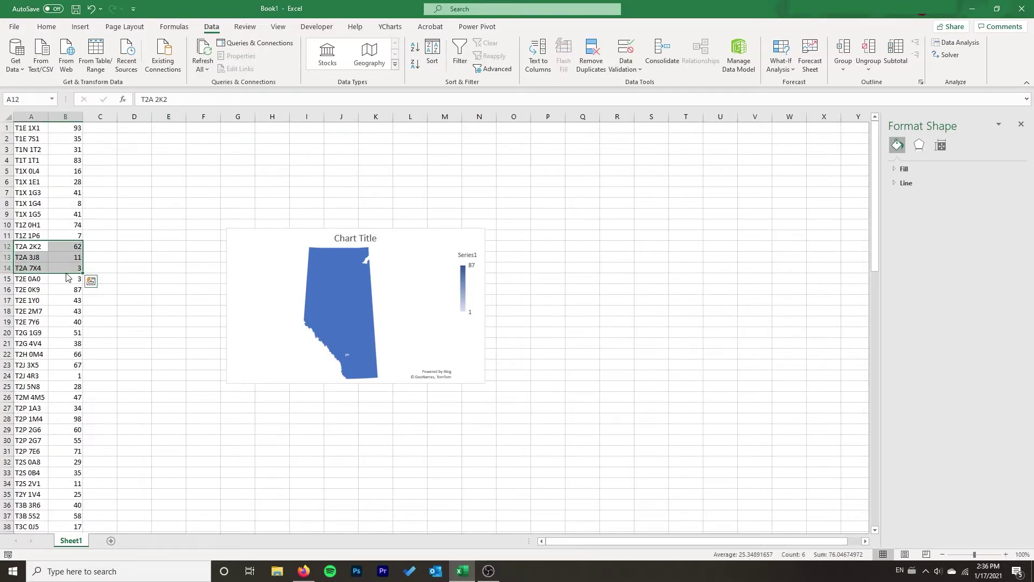
{"action": "left_click", "coordinate": [159, 277]}
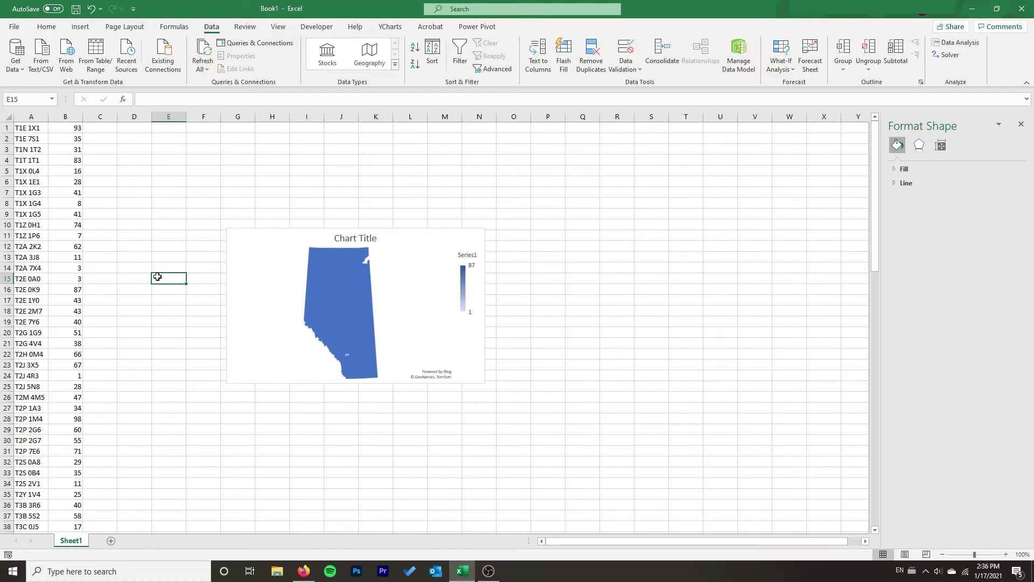
{"action": "left_click_drag", "start_coordinate": [44, 237], "coordinate": [71, 429]}
{"action": "left_click", "coordinate": [66, 276]}
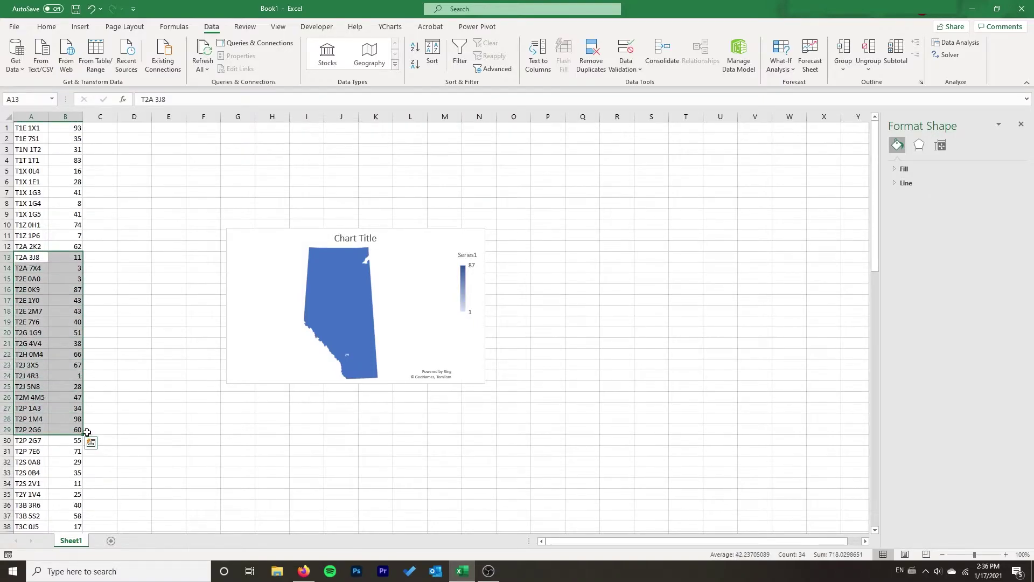
{"action": "left_click", "coordinate": [119, 385]}
{"action": "left_click", "coordinate": [42, 385]}
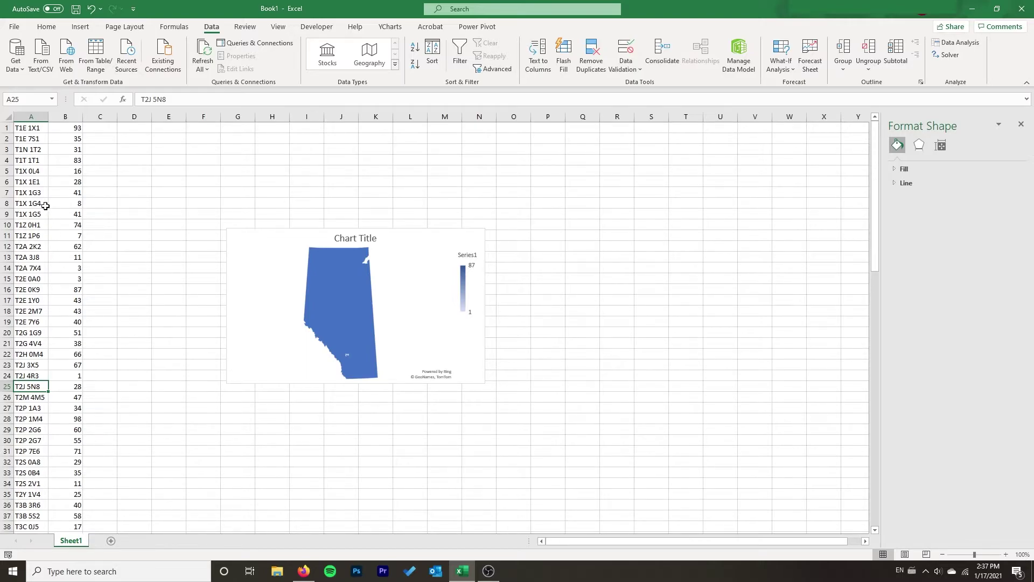
Insert a header row with 'Postal Code' in A1 and 'Score' in B1, autofitting column A
{"action": "left_click", "coordinate": [32, 129]}
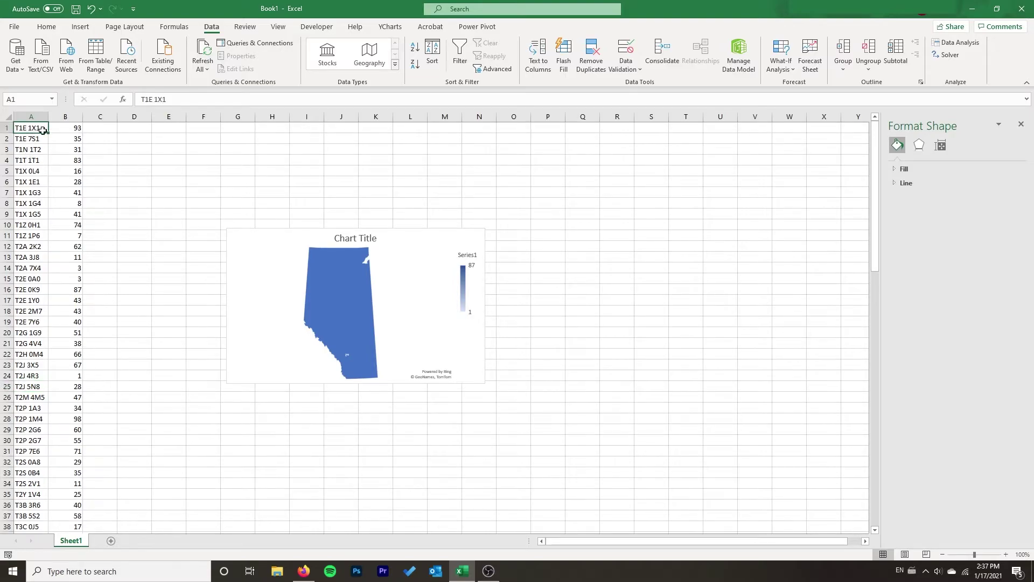
{"action": "left_click", "coordinate": [7, 130]}
{"action": "right_click", "coordinate": [7, 130]}
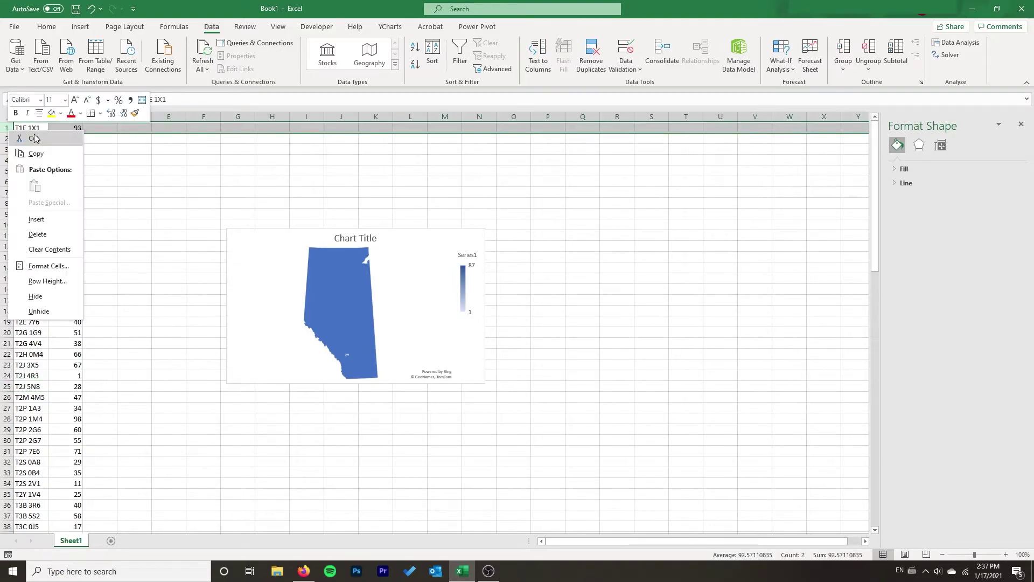
{"action": "left_click", "coordinate": [43, 218]}
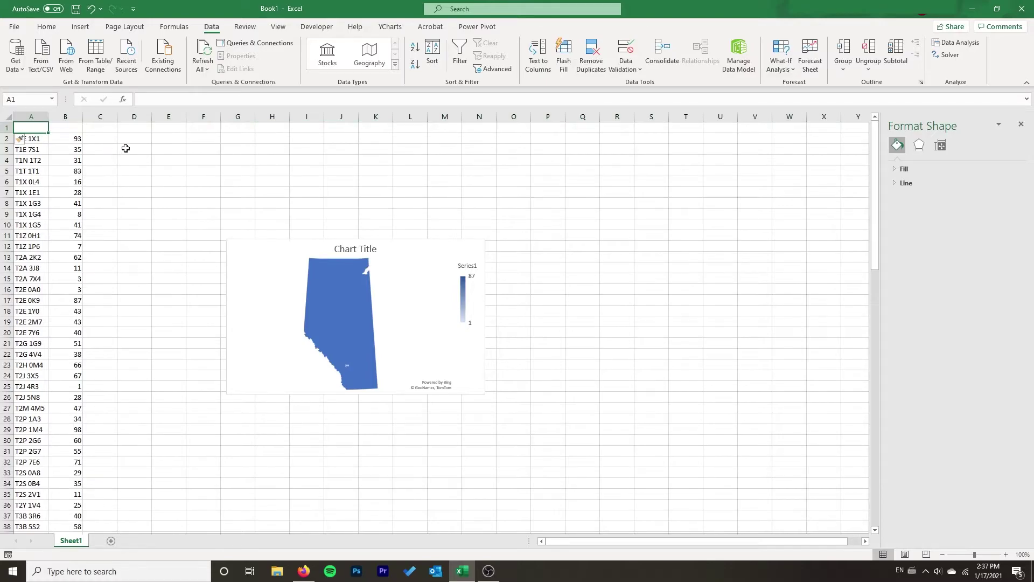
{"action": "type", "text": "Postal Code"}
{"action": "key", "text": "Tab"}
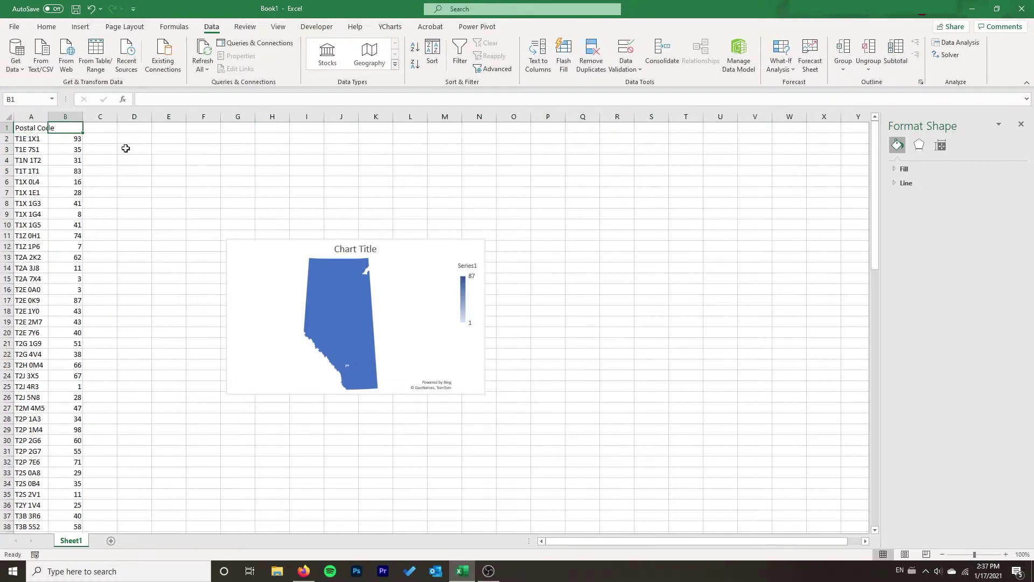
{"action": "type", "text": "Scor"}
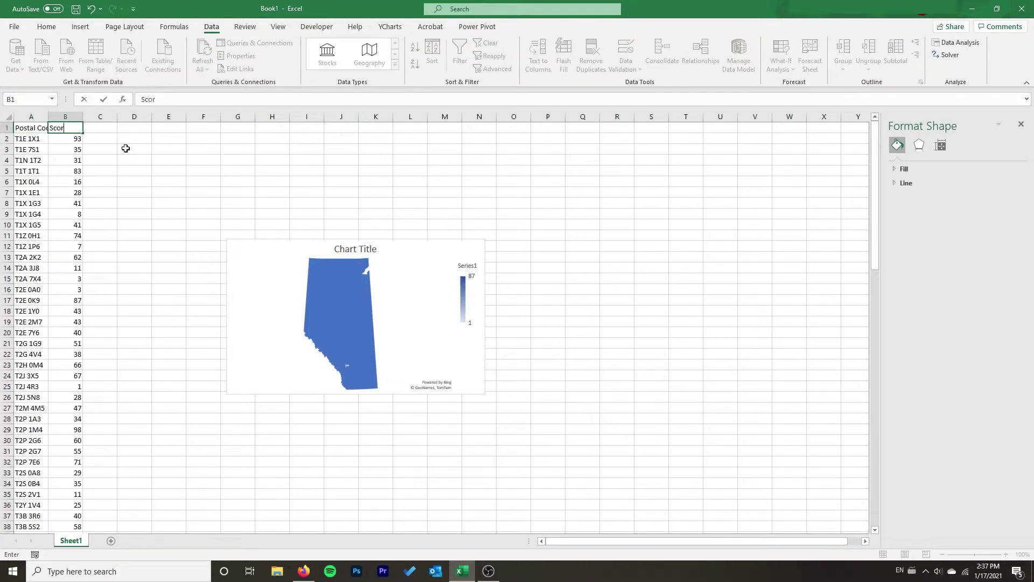
{"action": "type", "text": "e"}
{"action": "key", "text": "Return"}
{"action": "double_click", "coordinate": [48, 117]}
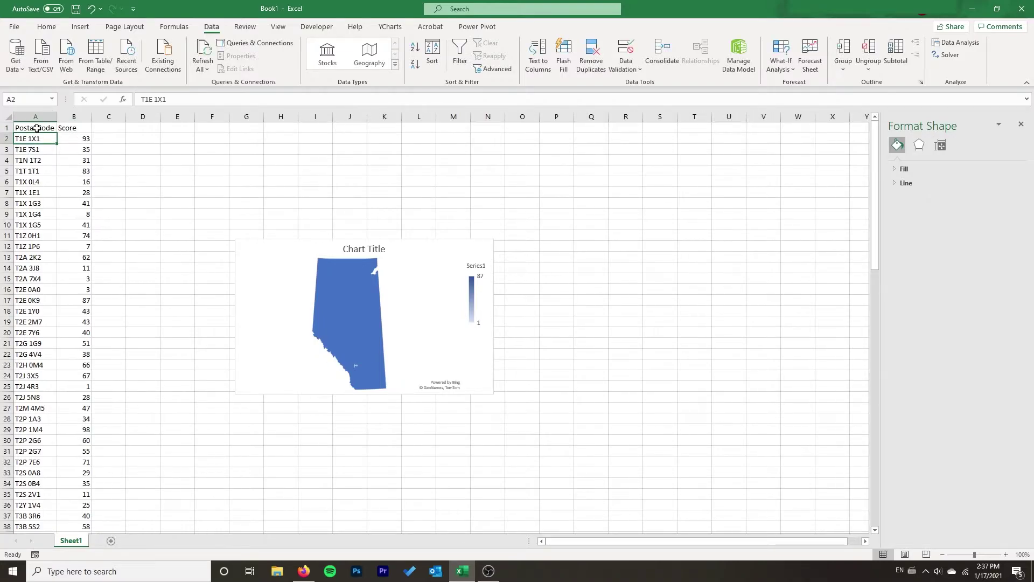
Move the map chart higher on the sheet, clear of the data columns
{"action": "left_click_drag", "start_coordinate": [36, 128], "coordinate": [74, 310]}
{"action": "left_click", "coordinate": [74, 311]}
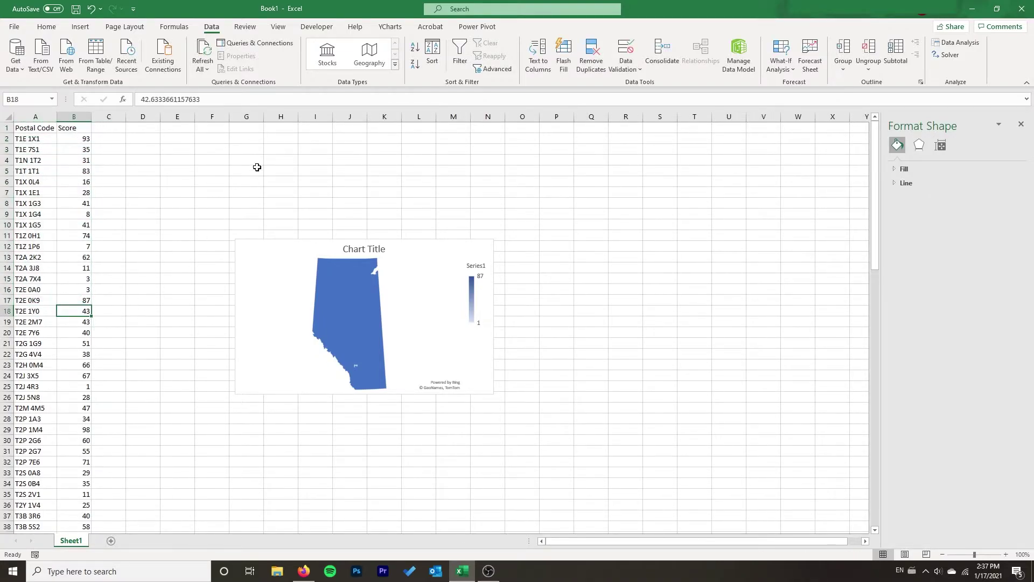
{"action": "left_click", "coordinate": [290, 268]}
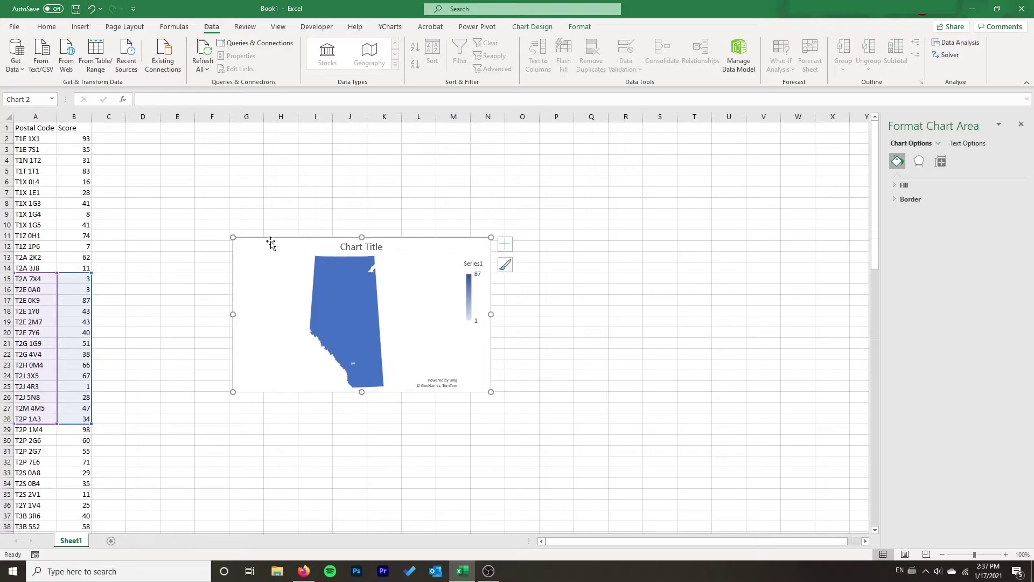
{"action": "left_click_drag", "start_coordinate": [270, 242], "coordinate": [179, 169]}
{"action": "left_click", "coordinate": [109, 203]}
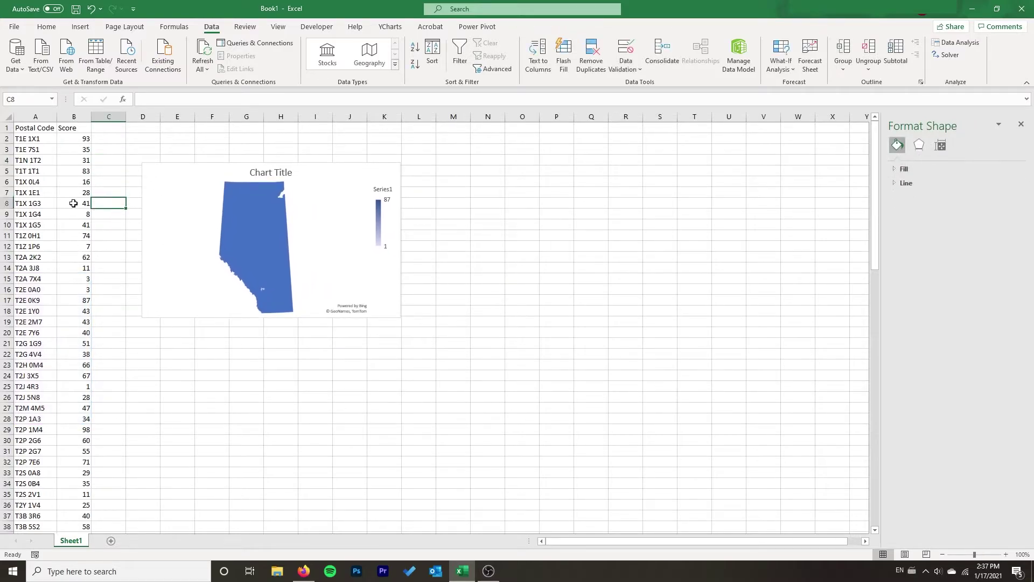
{"action": "left_click", "coordinate": [176, 188]}
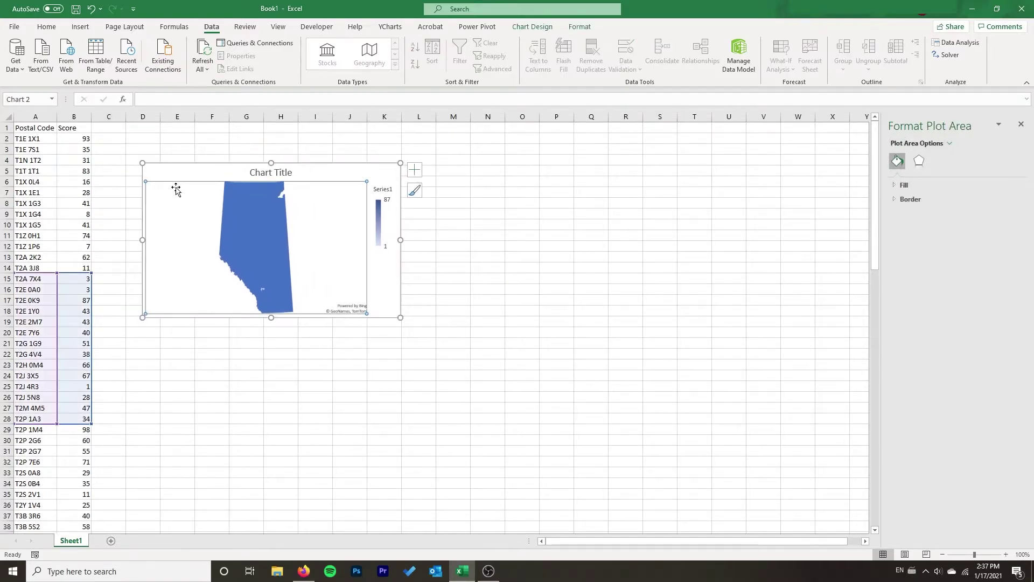
{"action": "left_click_drag", "start_coordinate": [177, 172], "coordinate": [282, 190]}
{"action": "left_click", "coordinate": [32, 171]}
Check several postal codes in column A, ending in cell C1 beside the scores
{"action": "left_click", "coordinate": [39, 227]}
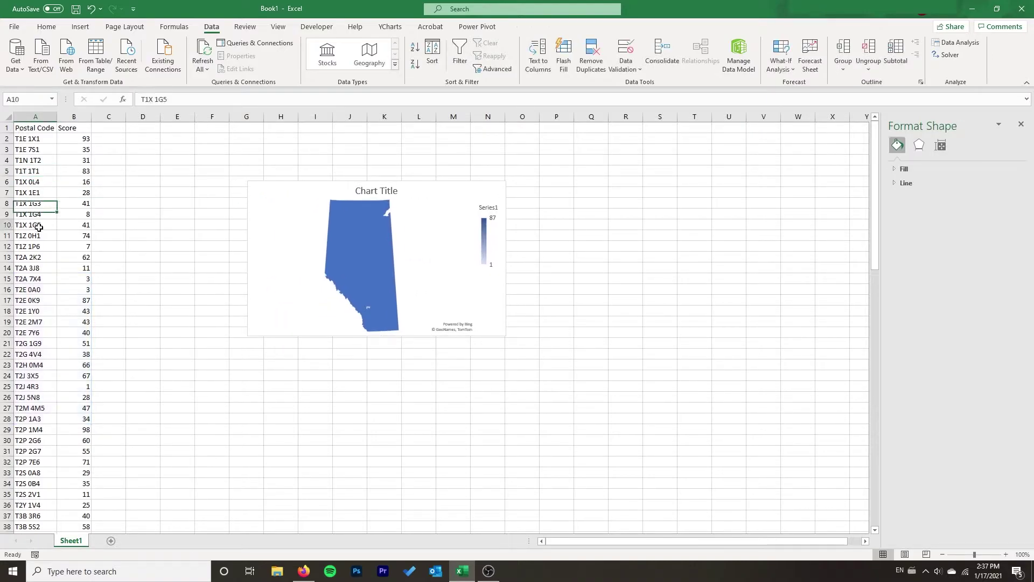
{"action": "left_click", "coordinate": [32, 290]}
{"action": "left_click", "coordinate": [32, 343]}
{"action": "left_click", "coordinate": [33, 353]}
{"action": "left_click", "coordinate": [33, 246]}
{"action": "left_click", "coordinate": [32, 171]}
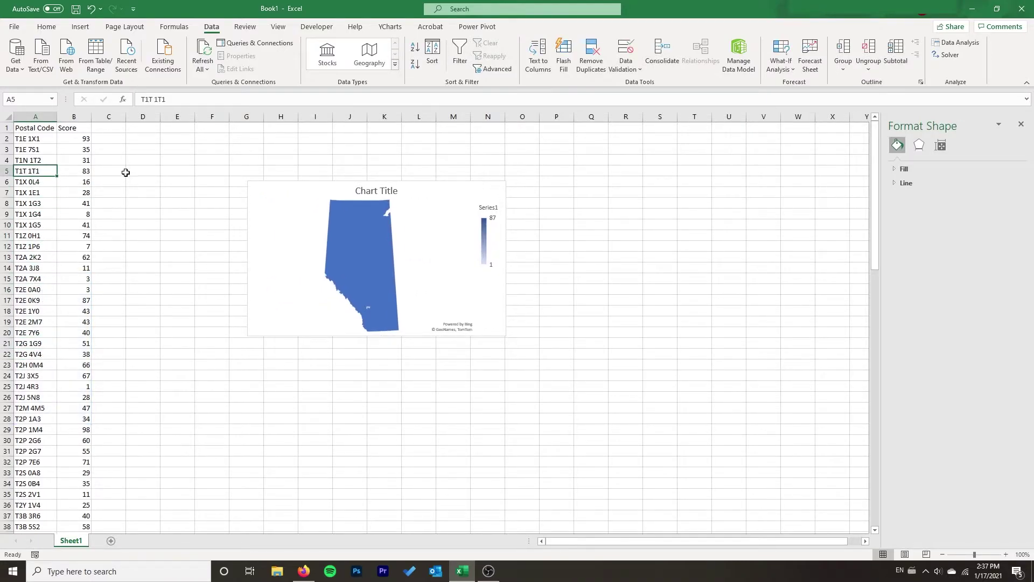
{"action": "left_click", "coordinate": [116, 127]}
Enter the formula =LEFT(A2,3) in cell C2
{"action": "key", "text": "Down"}
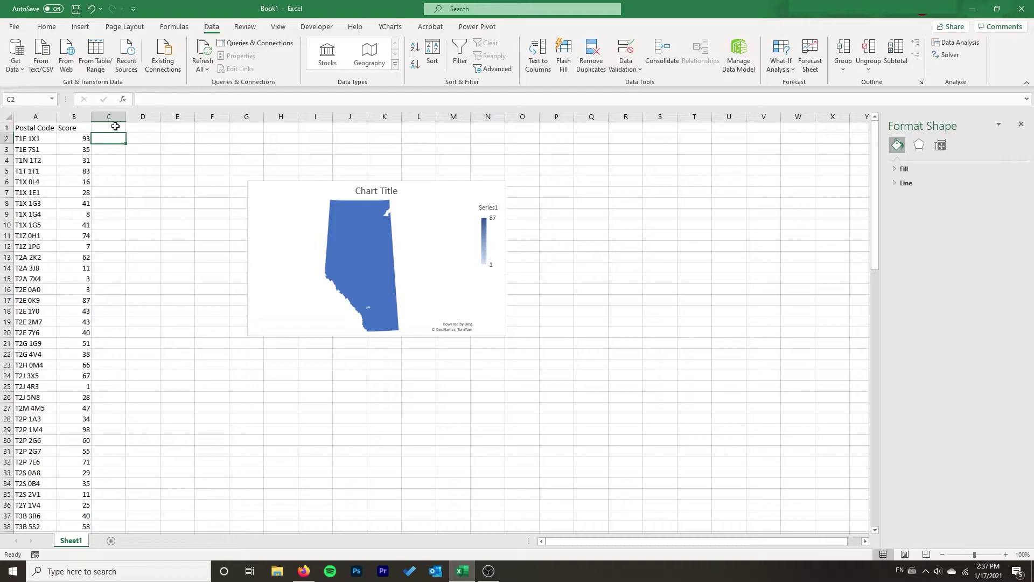
{"action": "type", "text": "=RIGHT("}
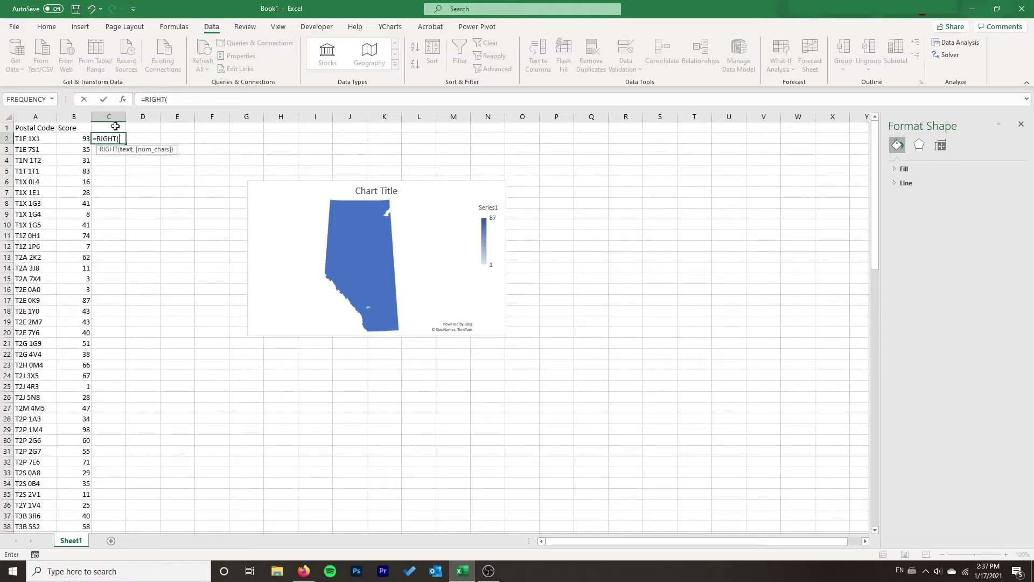
{"action": "key", "text": "BackSpace"}
{"action": "key", "text": "BackSpace"}
{"action": "key", "text": "BackSpace"}
{"action": "key", "text": "BackSpace"}
{"action": "key", "text": "BackSpace"}
{"action": "key", "text": "BackSpace"}
{"action": "type", "text": "LEFT("}
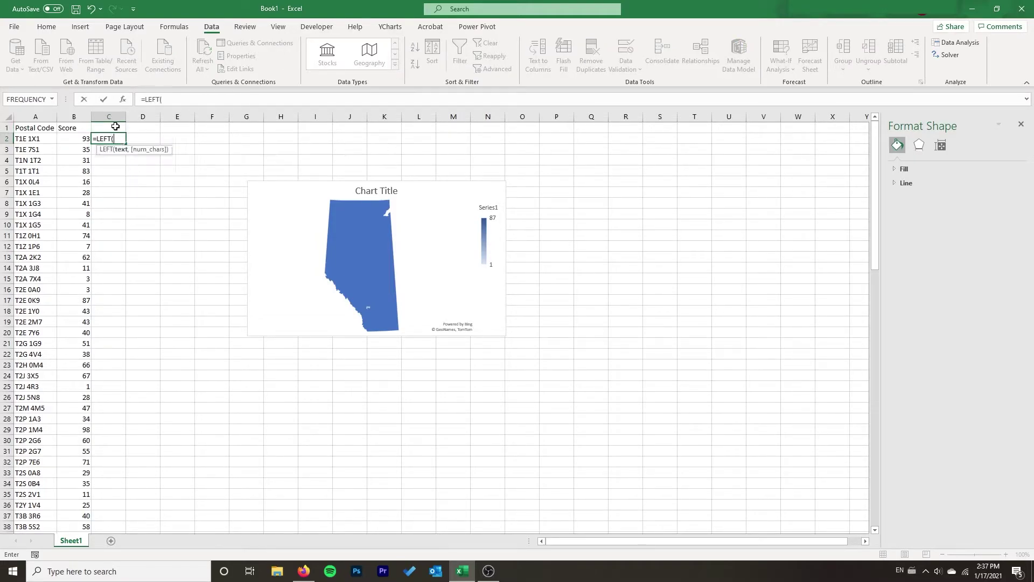
{"action": "left_click", "coordinate": [23, 138]}
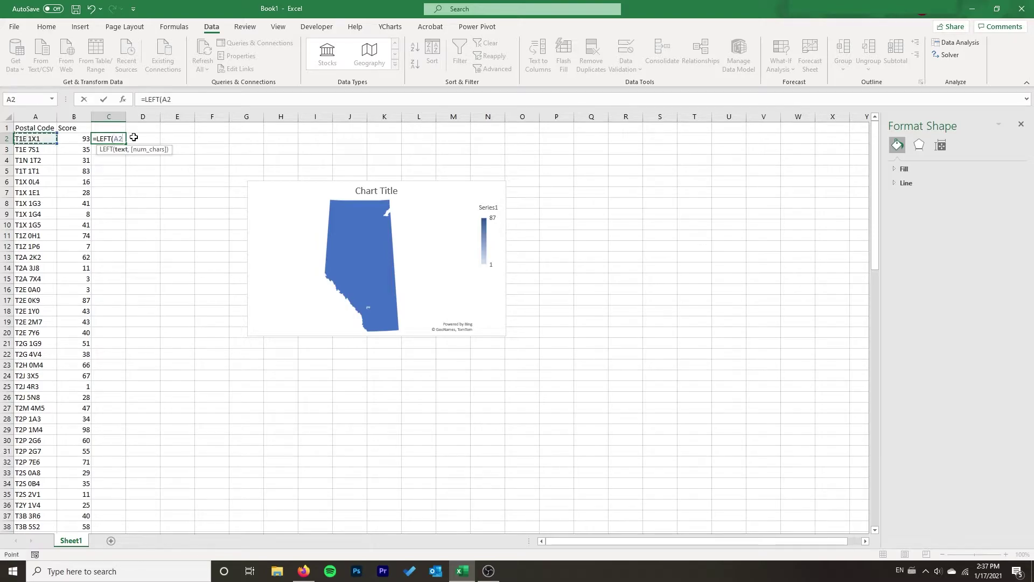
{"action": "type", "text": ",3)"}
{"action": "key", "text": "Return"}
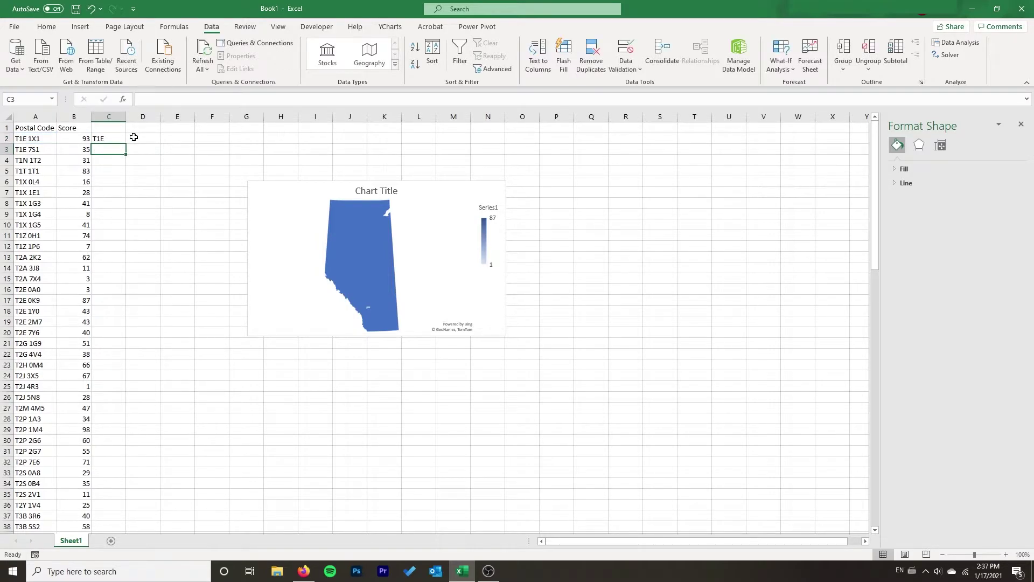
Fill the C2 formula down column C to the end of the postal-code list
{"action": "left_click", "coordinate": [98, 137]}
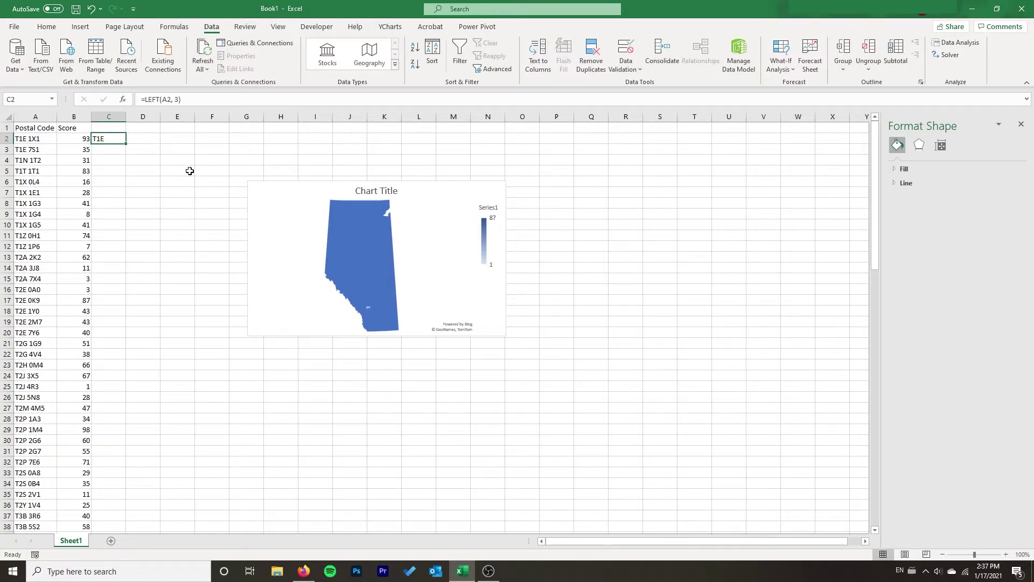
{"action": "double_click", "coordinate": [127, 145]}
{"action": "scroll", "coordinate": [180, 178], "scroll_direction": "down", "scroll_amount": 13}
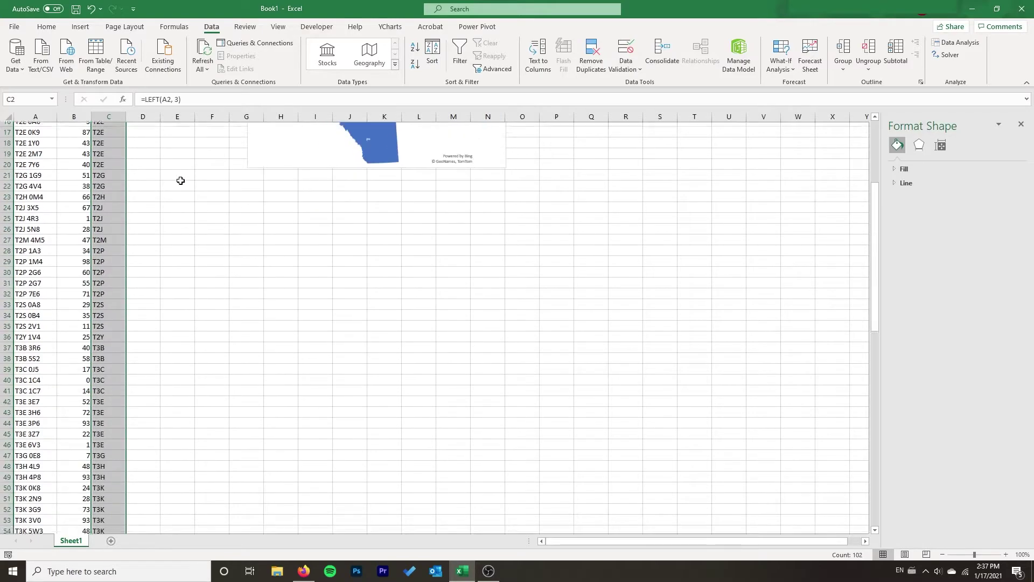
{"action": "scroll", "coordinate": [180, 180], "scroll_direction": "up", "scroll_amount": 9}
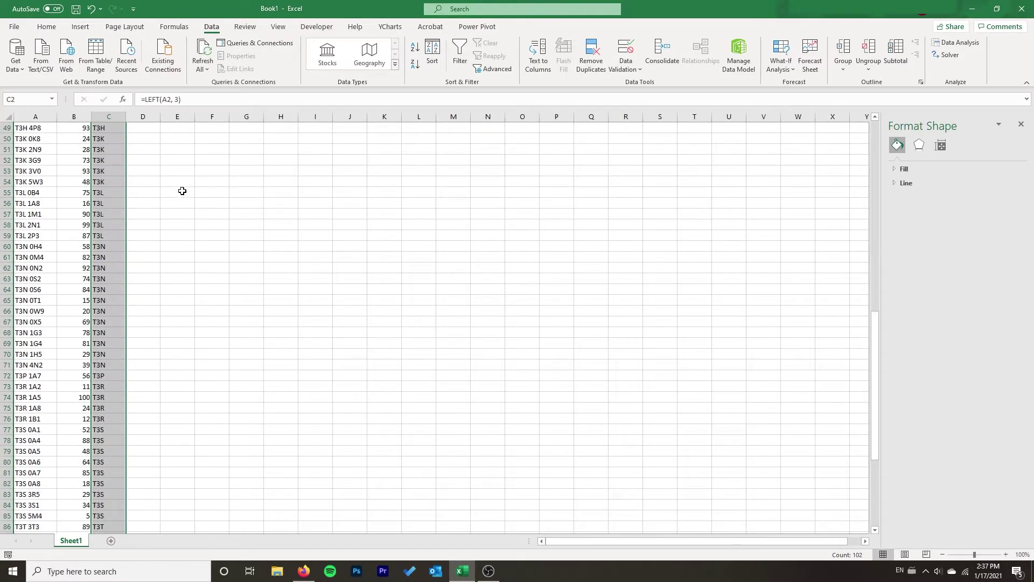
{"action": "scroll", "coordinate": [182, 195], "scroll_direction": "up", "scroll_amount": 4}
Copy the column C prefixes and paste them over A2:A103 as plain values
{"action": "key", "text": "ctrl+c"}
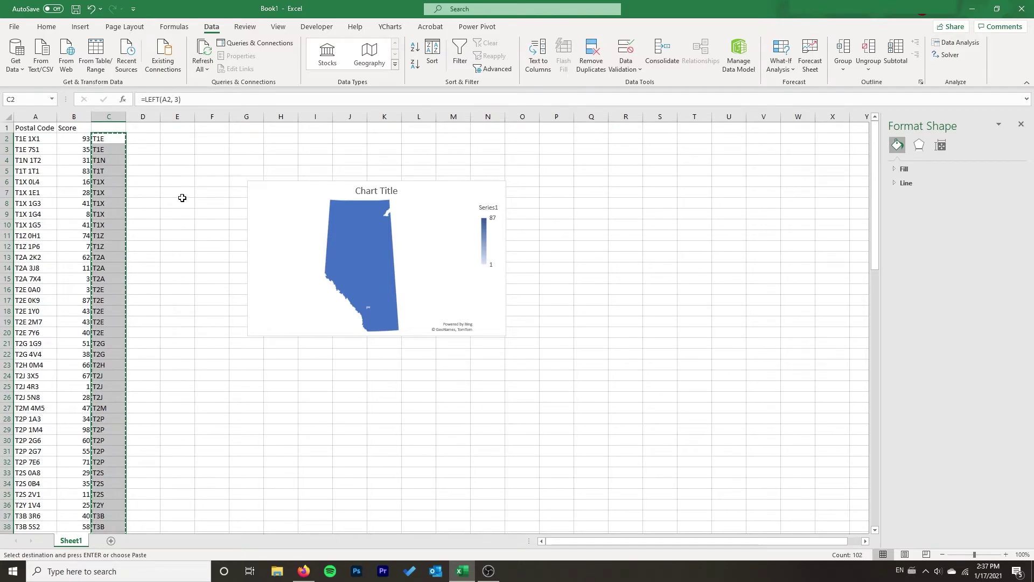
{"action": "left_click_drag", "start_coordinate": [31, 138], "coordinate": [45, 518]}
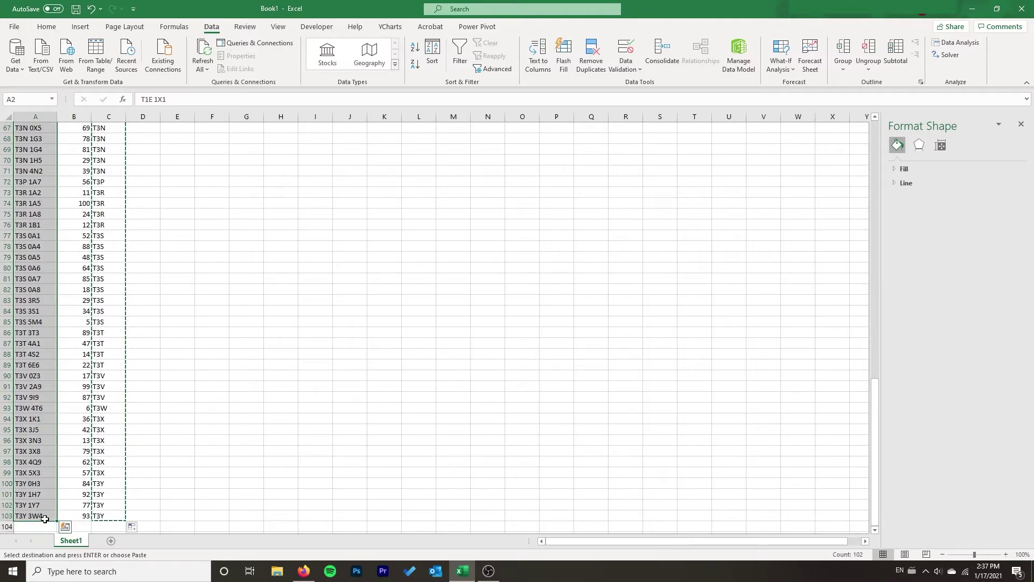
{"action": "left_click", "coordinate": [46, 27]}
{"action": "left_click", "coordinate": [17, 69]}
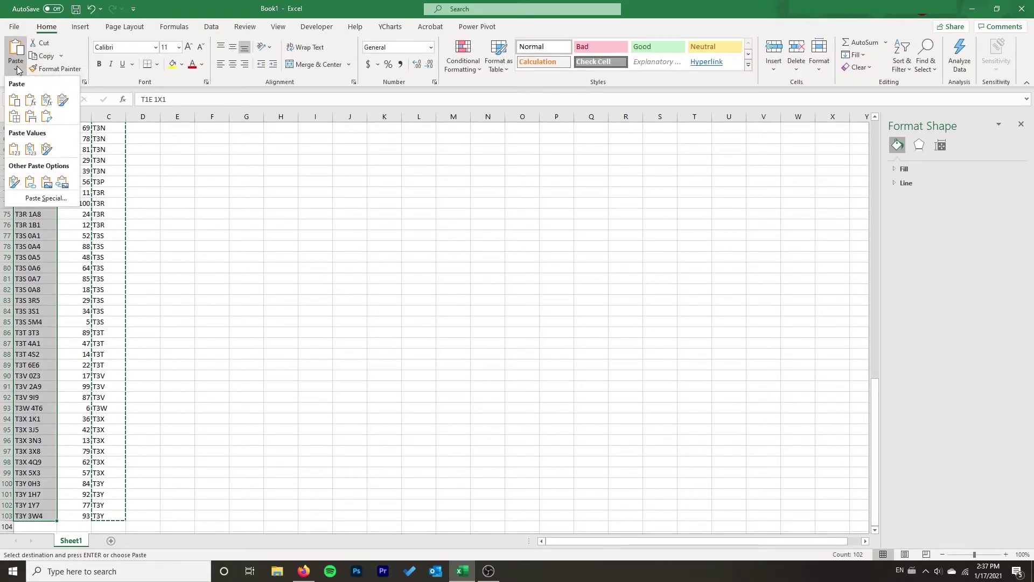
{"action": "left_click", "coordinate": [15, 149]}
{"action": "left_click", "coordinate": [119, 171]}
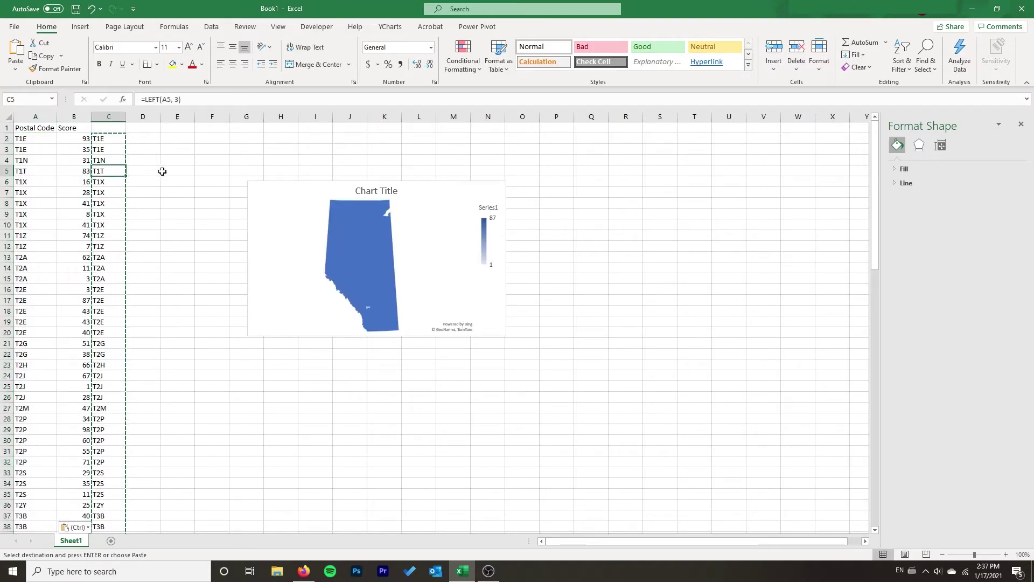
Delete the helper formulas from column C
{"action": "left_click_drag", "start_coordinate": [121, 139], "coordinate": [124, 511]}
{"action": "key", "text": "Delete"}
{"action": "scroll", "coordinate": [138, 507], "scroll_direction": "up", "scroll_amount": 20}
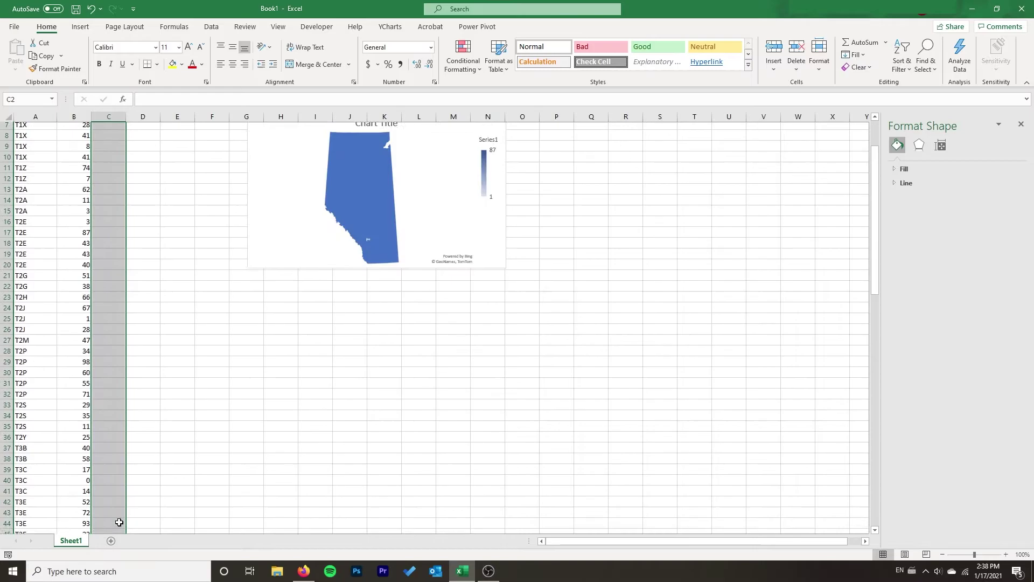
Select the entire Alberta map chart and delete it, then return to cell A1
{"action": "left_click", "coordinate": [160, 318]}
{"action": "left_click", "coordinate": [295, 246]}
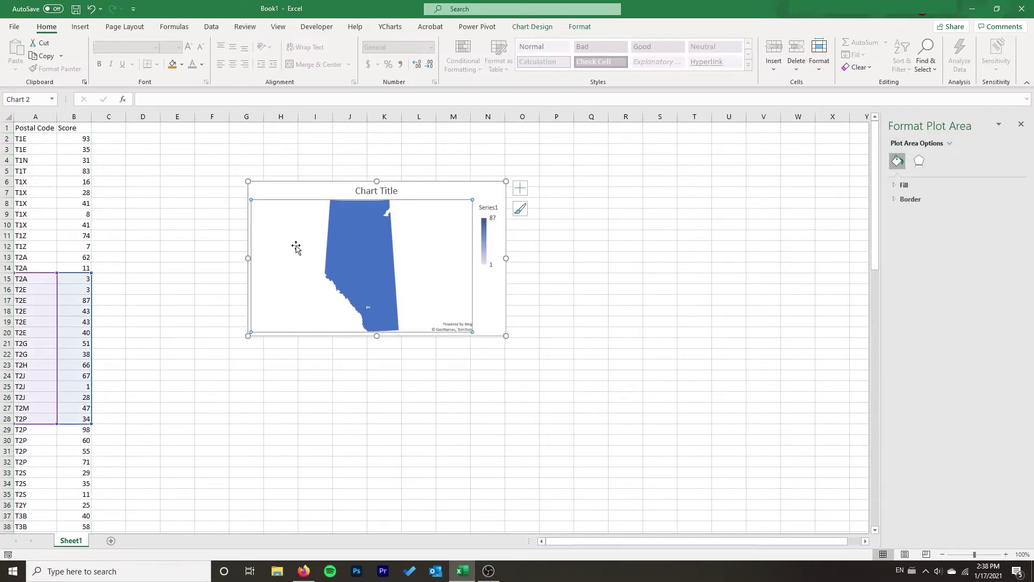
{"action": "left_click", "coordinate": [300, 194]}
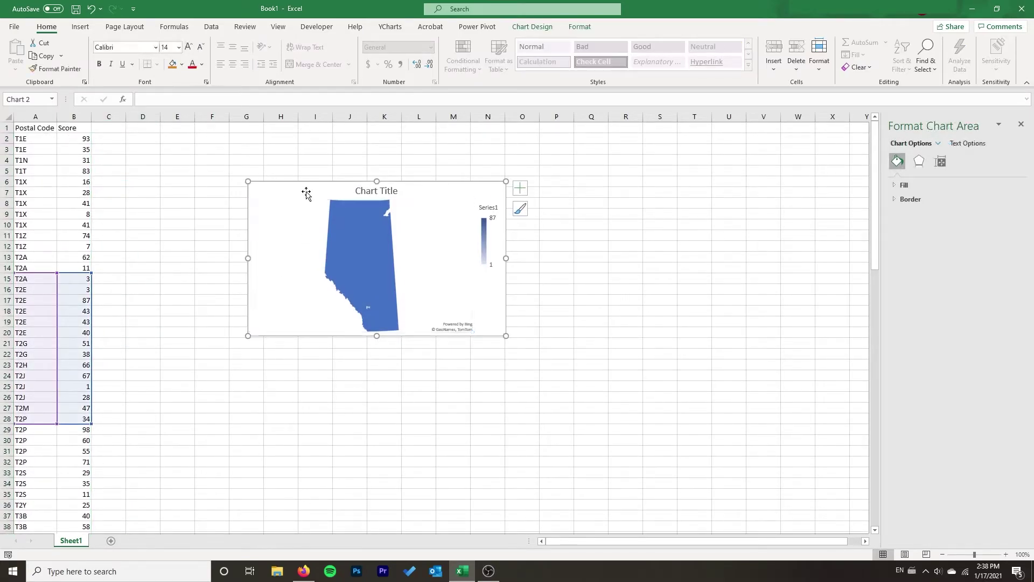
{"action": "key", "text": "Delete"}
{"action": "left_click", "coordinate": [273, 182]}
{"action": "left_click", "coordinate": [50, 129]}
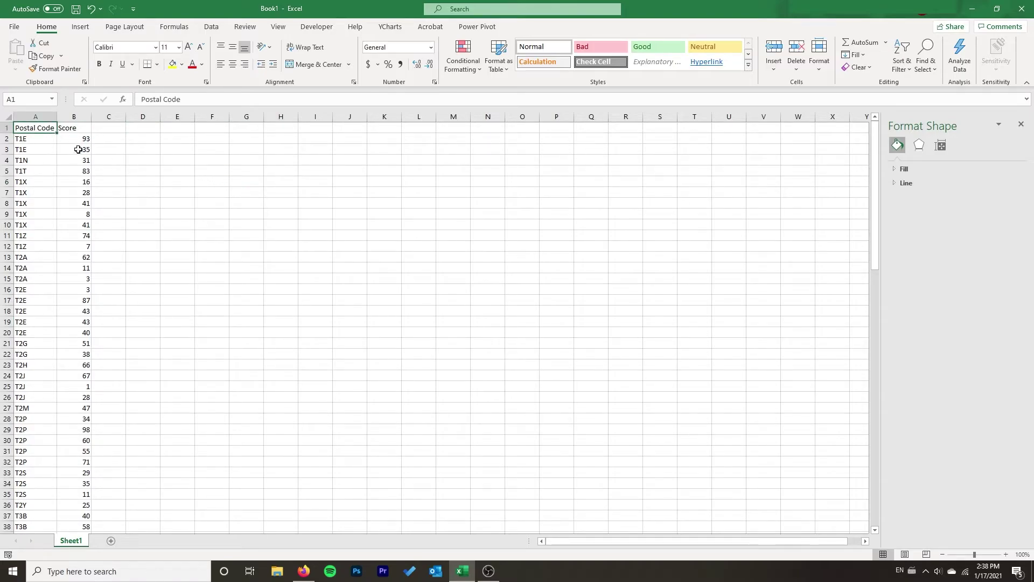
{"action": "left_click", "coordinate": [301, 571]}
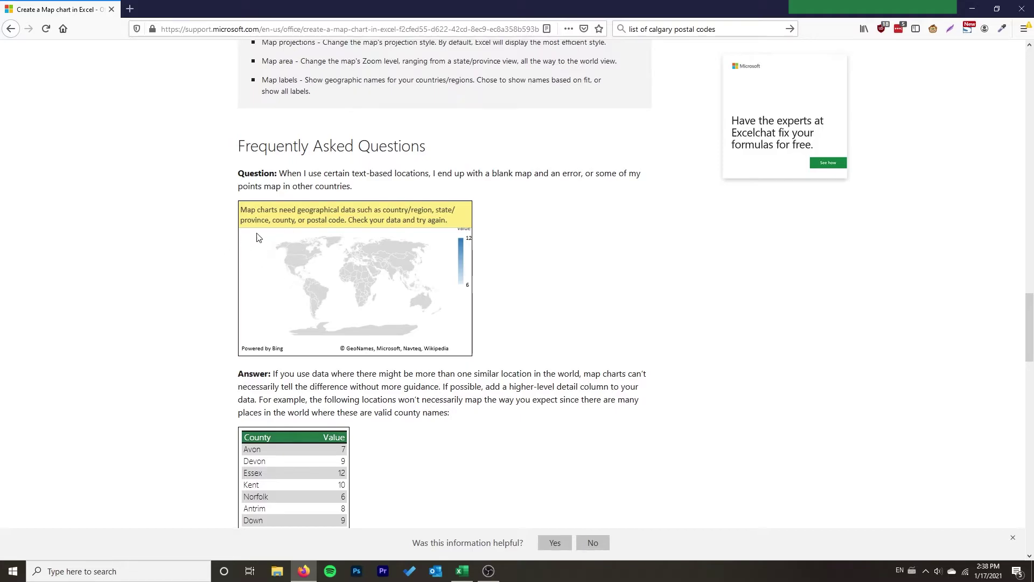
{"action": "key", "text": "alt+Tab"}
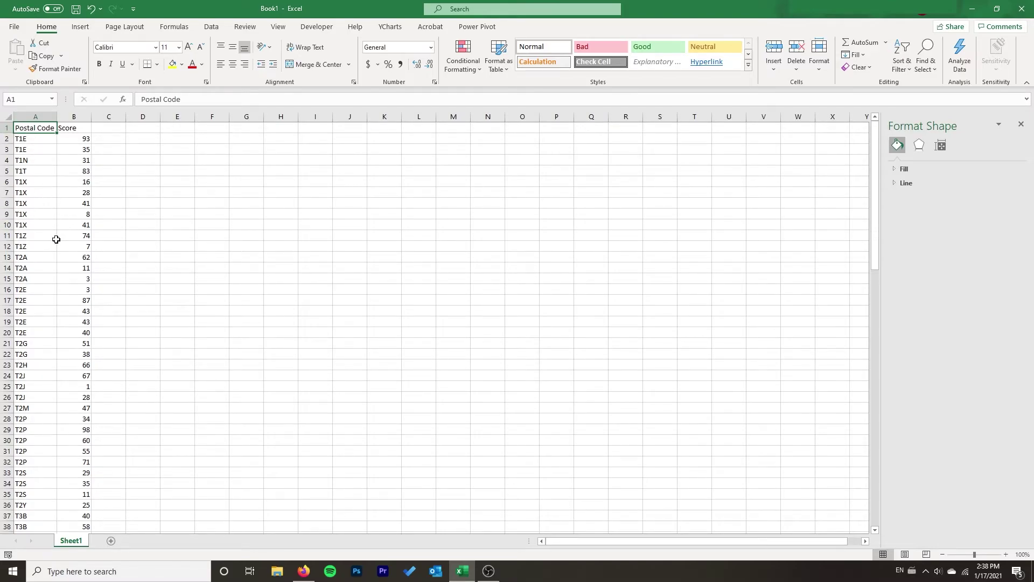
Inspect postal codes and scores in the first rows, including T2A in A15
{"action": "left_click", "coordinate": [30, 151]}
{"action": "left_click", "coordinate": [37, 235]}
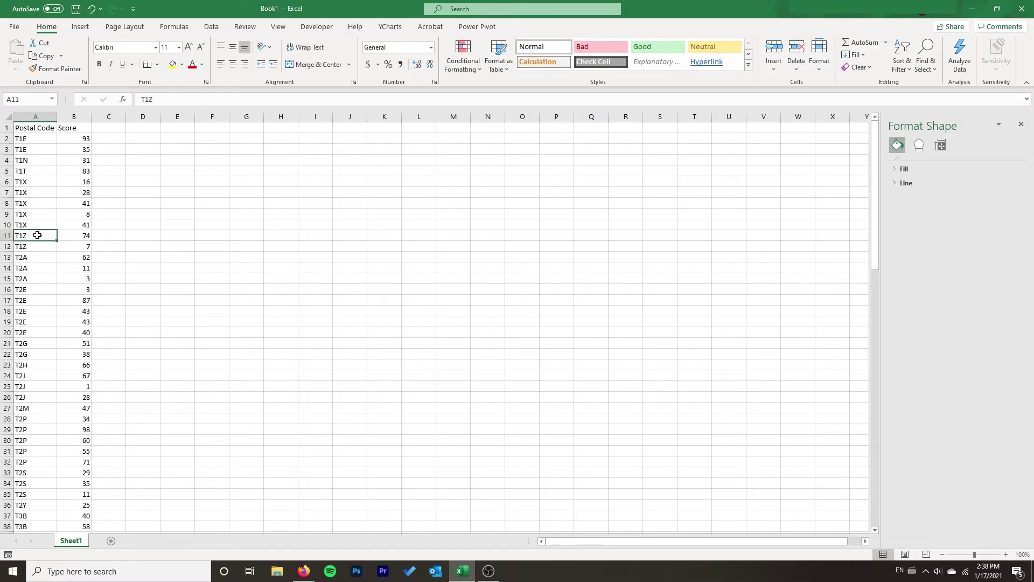
{"action": "left_click", "coordinate": [36, 203]}
{"action": "left_click", "coordinate": [34, 132]}
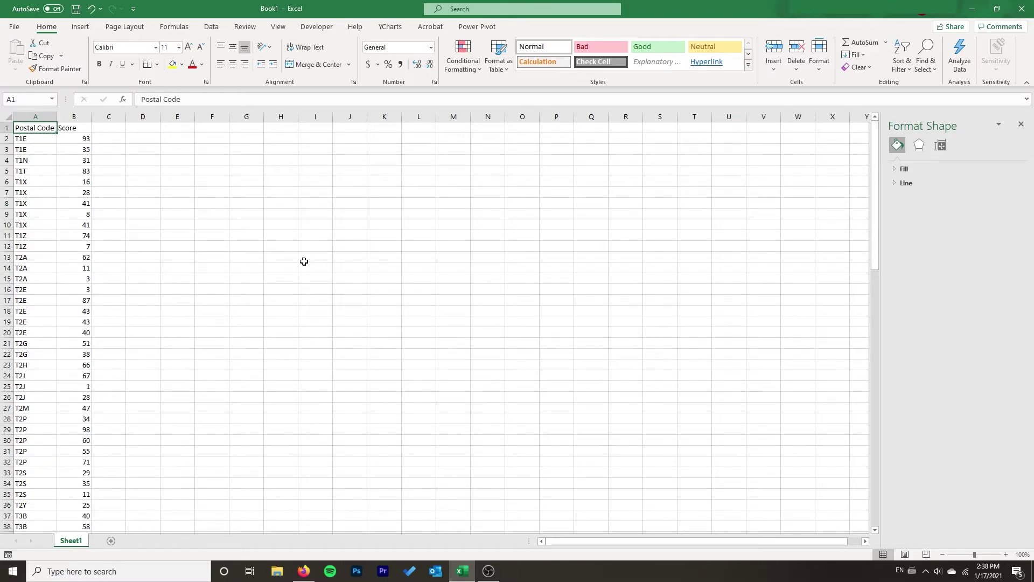
{"action": "key", "text": "Down"}
{"action": "key", "text": "Down"}
{"action": "key", "text": "Down"}
{"action": "key", "text": "Down"}
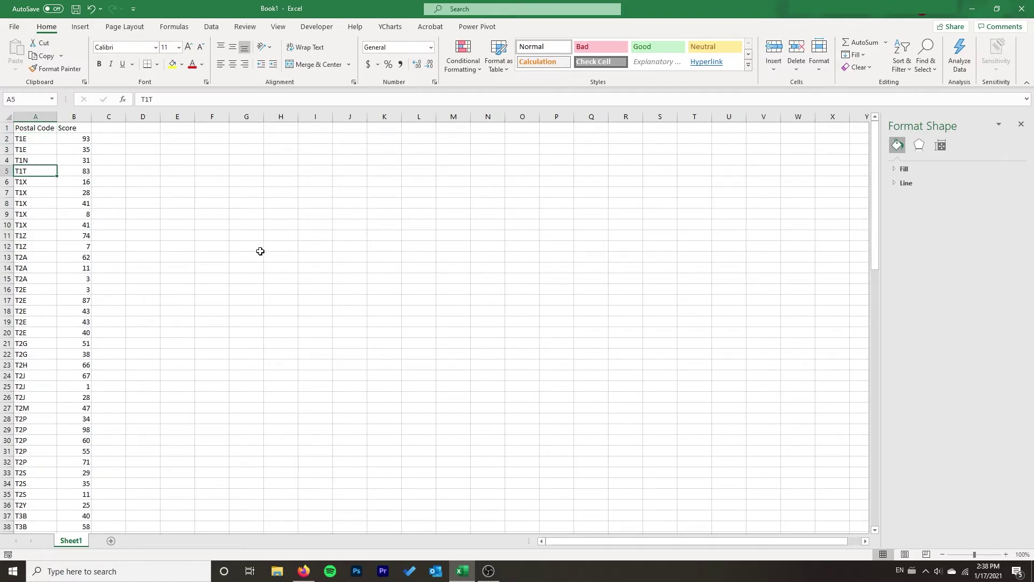
{"action": "key", "text": "Up"}
{"action": "key", "text": "Up"}
{"action": "key", "text": "Up"}
{"action": "key", "text": "Up"}
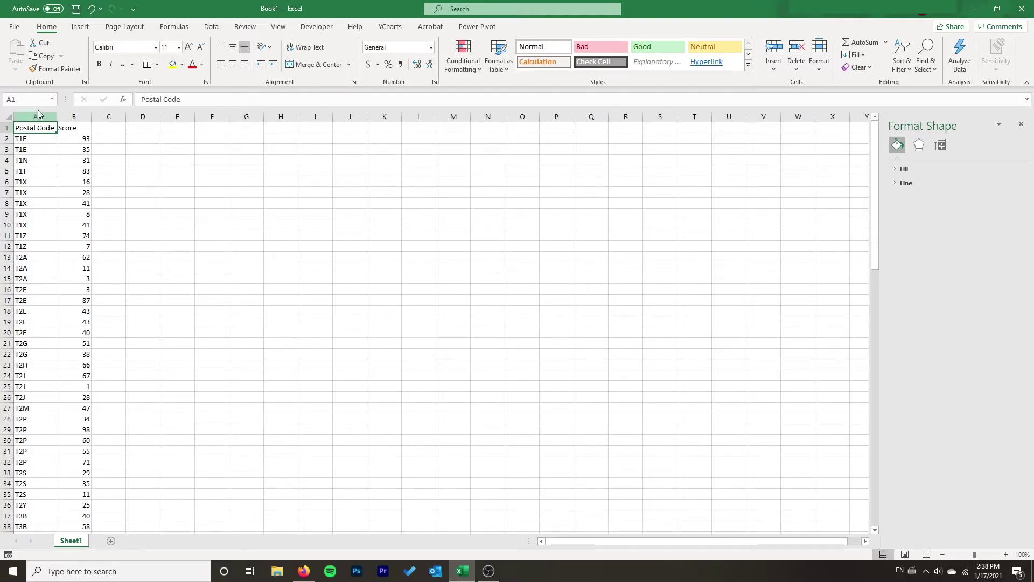
{"action": "mouse_move", "coordinate": [40, 133]}
{"action": "left_mouse_down"}
{"action": "mouse_move", "coordinate": [39, 228]}
{"action": "mouse_move", "coordinate": [43, 136]}
{"action": "left_mouse_up"}
{"action": "key", "text": "Down"}
{"action": "key", "text": "Down"}
{"action": "key", "text": "Down"}
{"action": "left_click", "coordinate": [35, 204]}
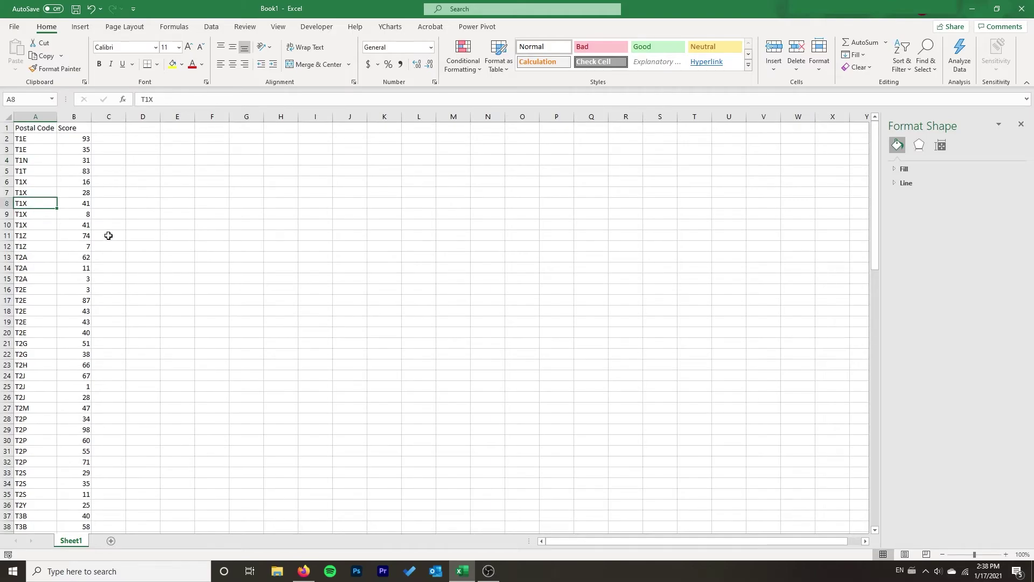
{"action": "left_click", "coordinate": [76, 233]}
{"action": "left_click", "coordinate": [76, 133]}
{"action": "left_click", "coordinate": [37, 282]}
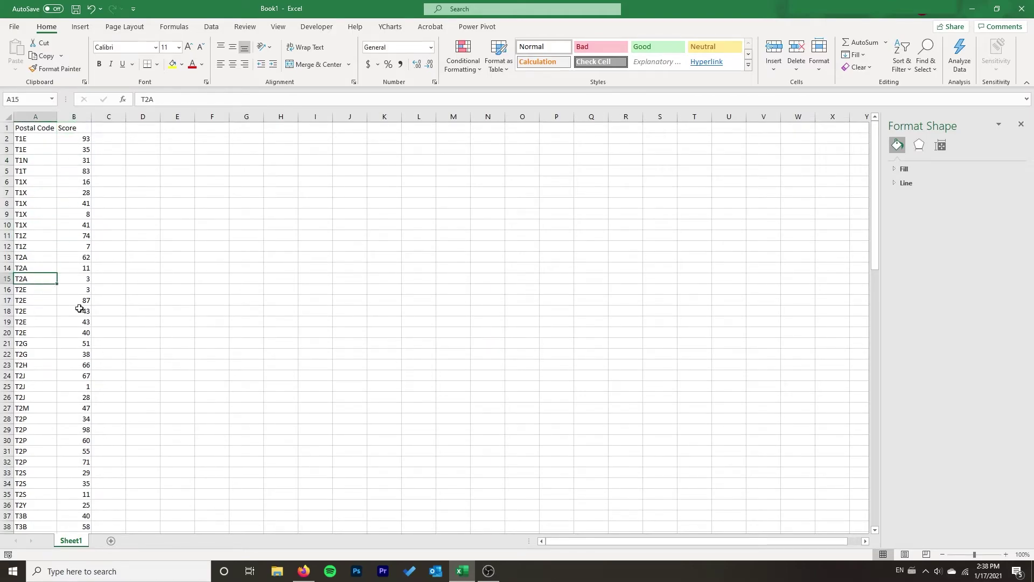
Review the T2E and T2G rows, then select the whole table from A1 to B103
{"action": "scroll", "coordinate": [80, 302], "scroll_direction": "down", "scroll_amount": 20}
{"action": "scroll", "coordinate": [80, 302], "scroll_direction": "down", "scroll_amount": 8}
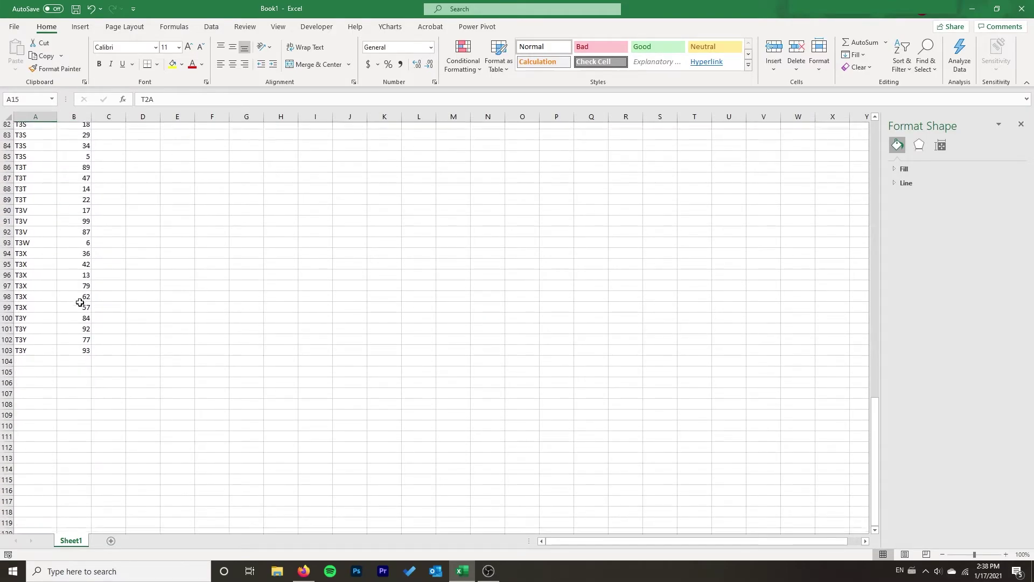
{"action": "scroll", "coordinate": [80, 302], "scroll_direction": "up", "scroll_amount": 14}
{"action": "scroll", "coordinate": [80, 302], "scroll_direction": "up", "scroll_amount": 14}
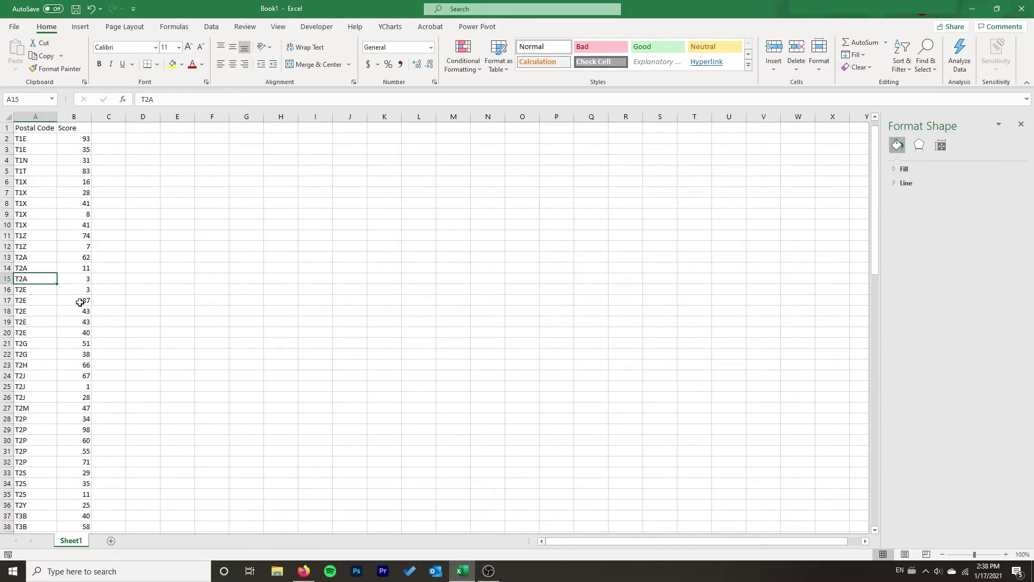
{"action": "left_click_drag", "start_coordinate": [32, 282], "coordinate": [81, 354]}
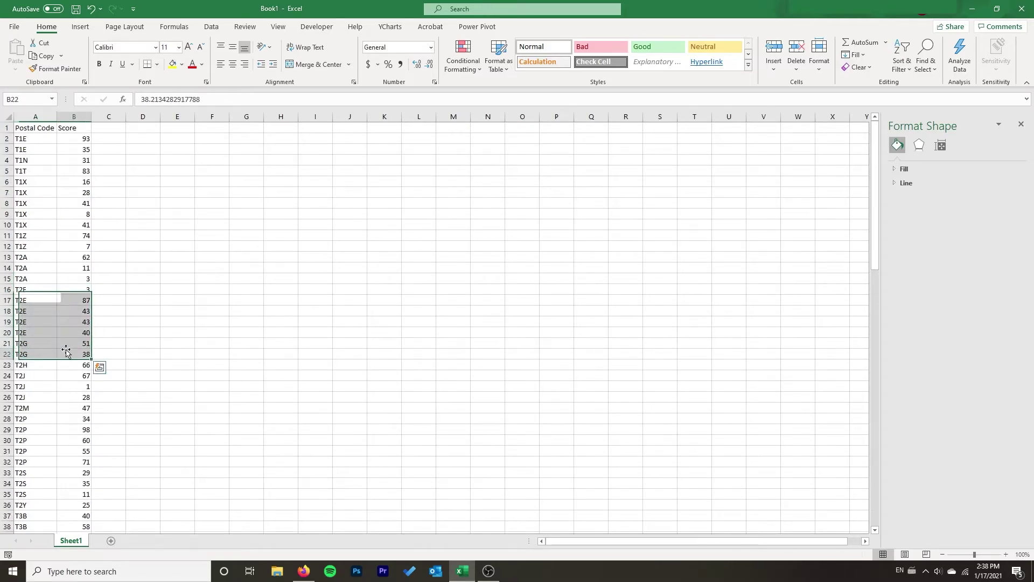
{"action": "left_click", "coordinate": [72, 278]}
{"action": "left_click", "coordinate": [53, 325]}
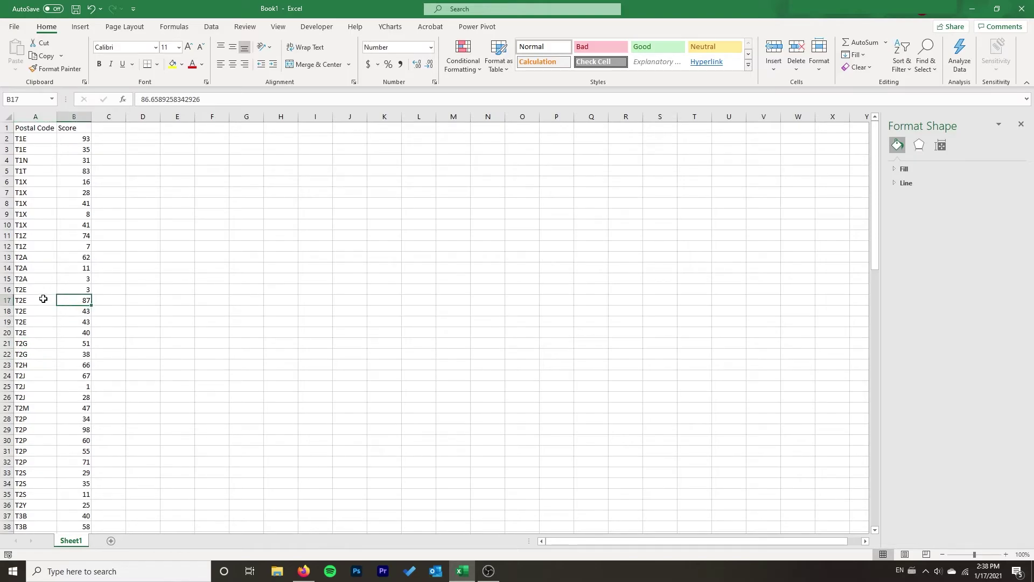
{"action": "left_click", "coordinate": [65, 304]}
{"action": "left_click_drag", "start_coordinate": [27, 132], "coordinate": [86, 517]}
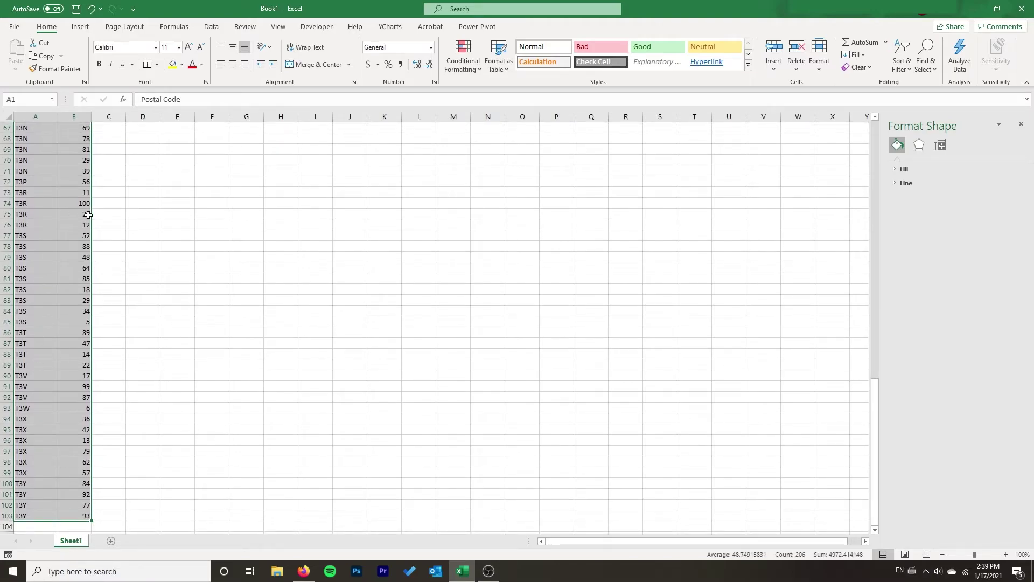
Browse the Insert and Page Layout tabs, then settle on the Data tab
{"action": "left_click", "coordinate": [80, 26]}
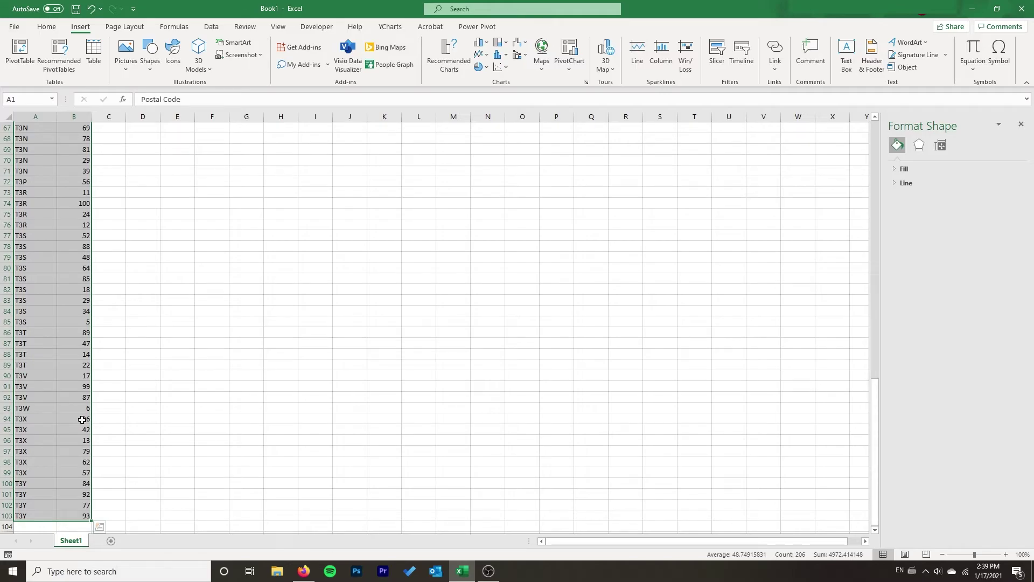
{"action": "scroll", "coordinate": [182, 191], "scroll_direction": "up", "scroll_amount": 3}
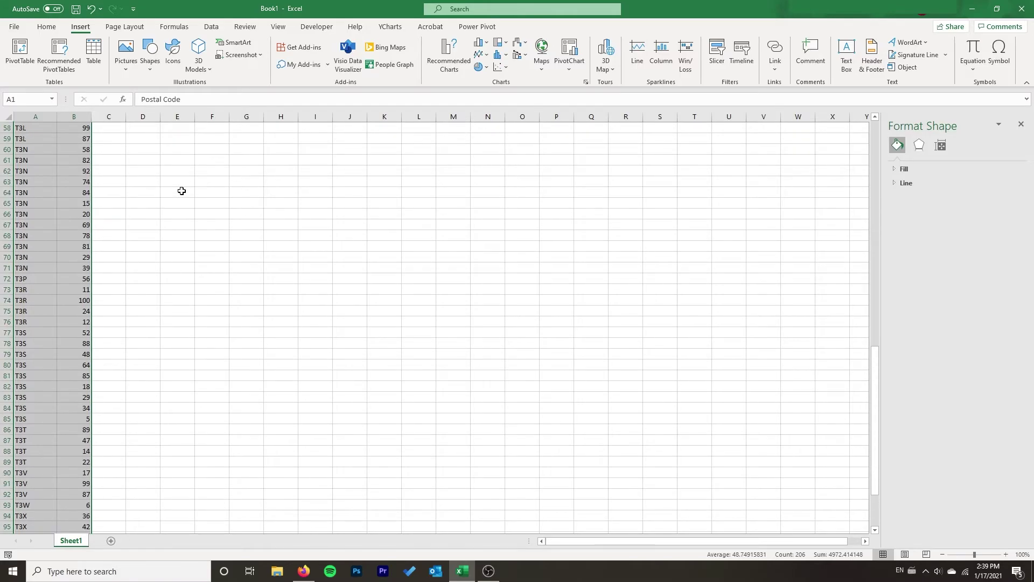
{"action": "scroll", "coordinate": [181, 190], "scroll_direction": "up", "scroll_amount": 19}
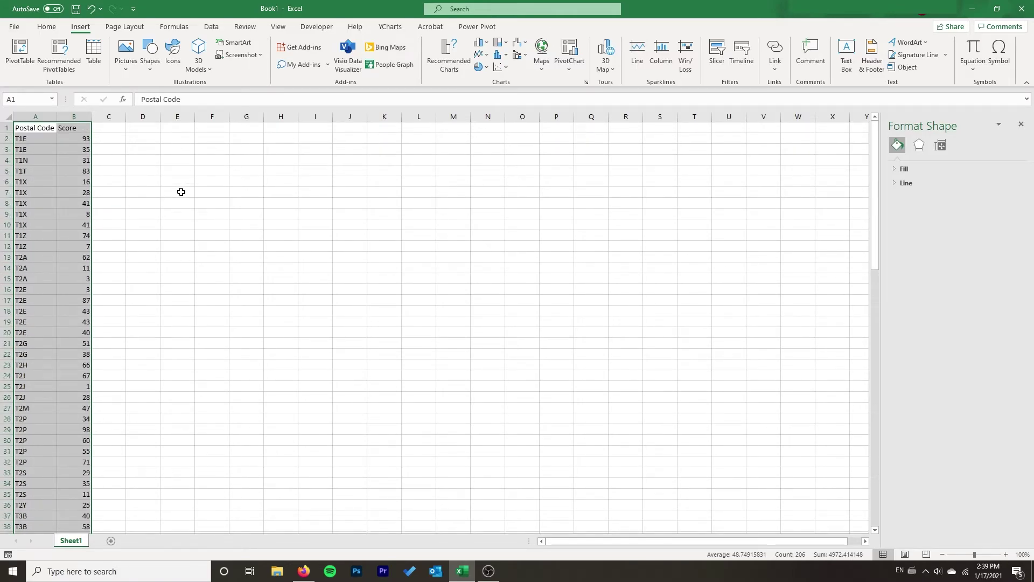
{"action": "left_click", "coordinate": [141, 29]}
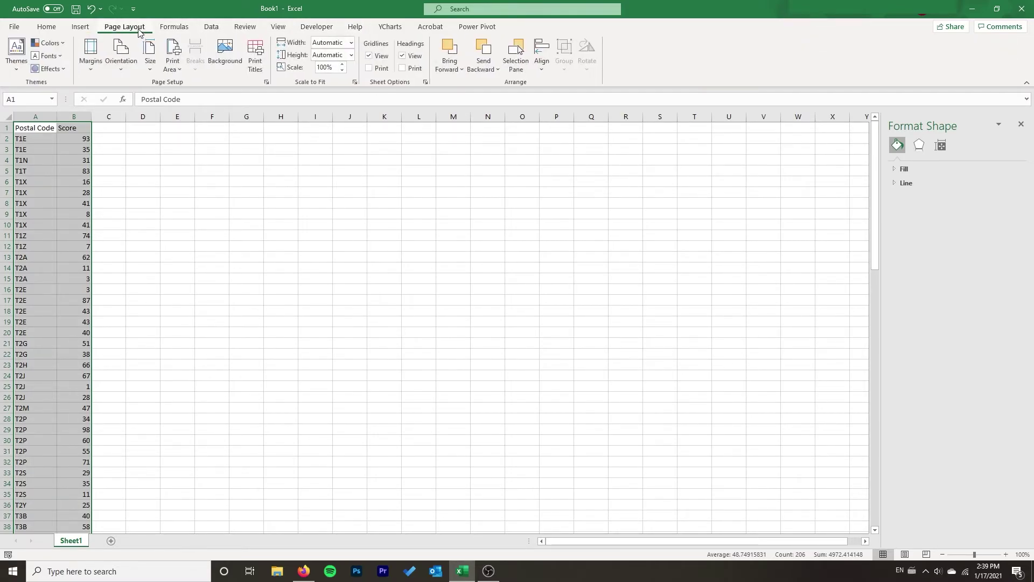
{"action": "left_click", "coordinate": [211, 28]}
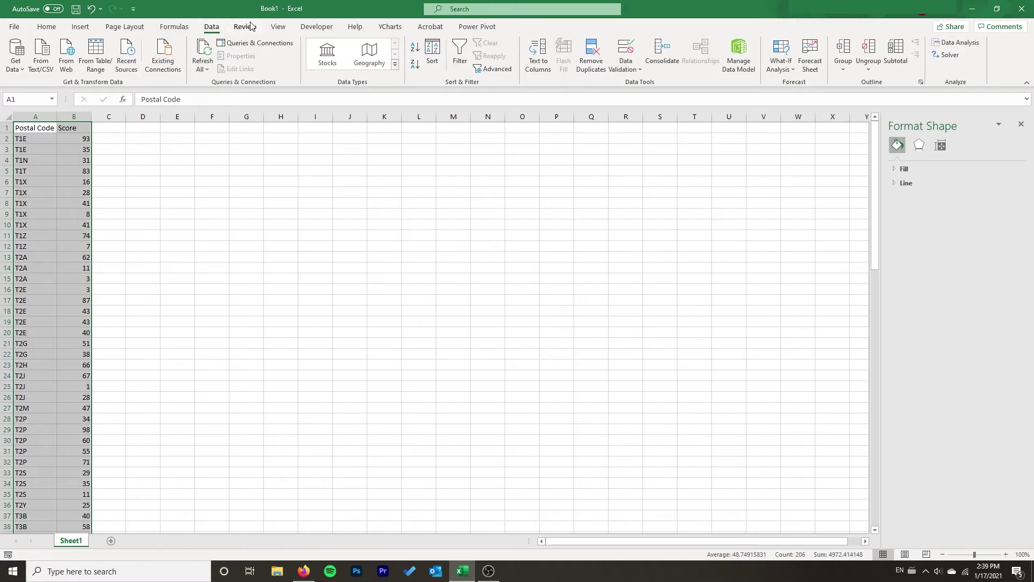
Remove duplicates by Postal Code only, deleting 72 rows and leaving 30 unique codes
{"action": "left_click", "coordinate": [596, 75]}
{"action": "left_click_drag", "start_coordinate": [648, 127], "coordinate": [450, 132]}
{"action": "left_click", "coordinate": [383, 207]}
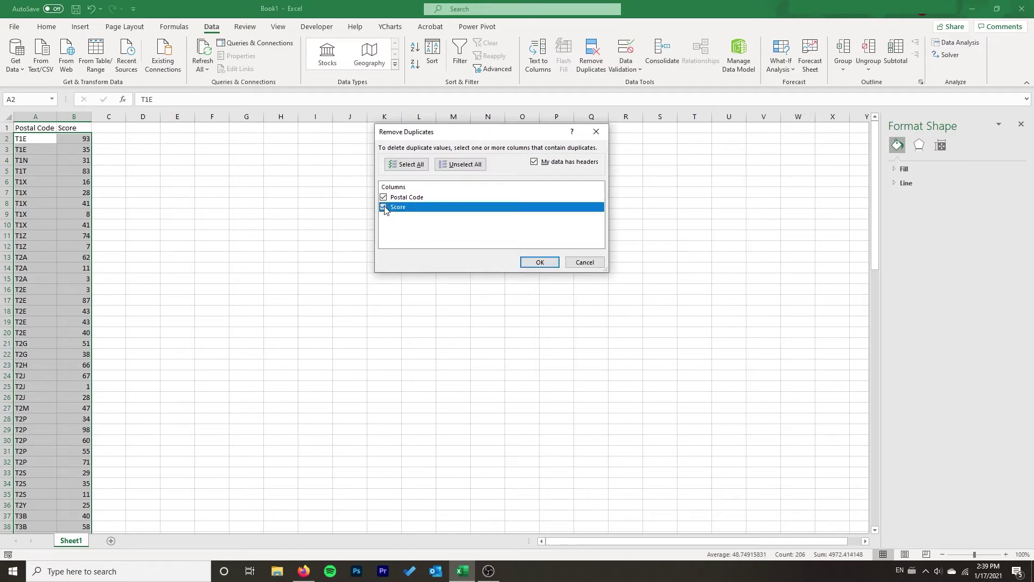
{"action": "left_click", "coordinate": [539, 262]}
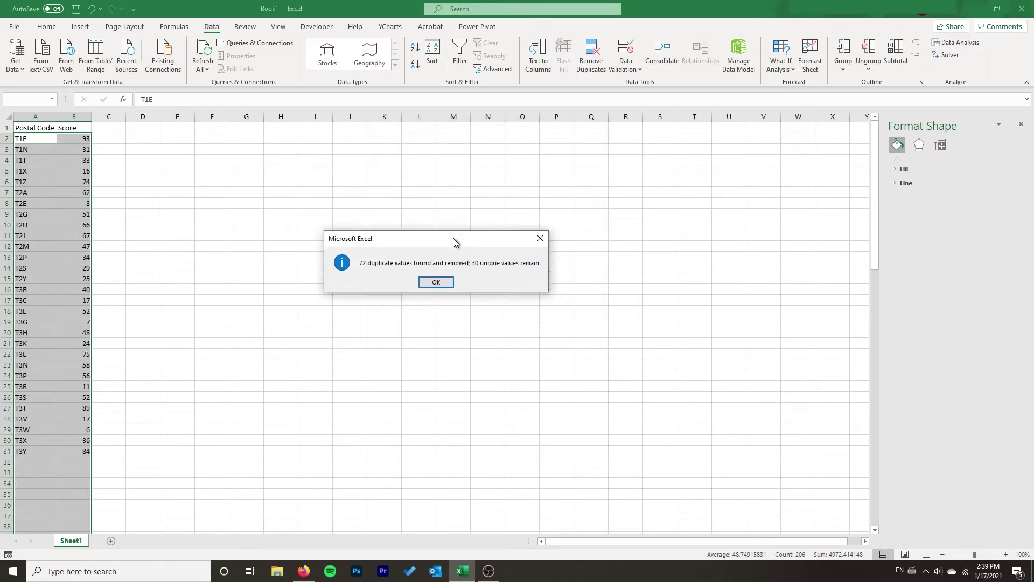
{"action": "left_click", "coordinate": [432, 282]}
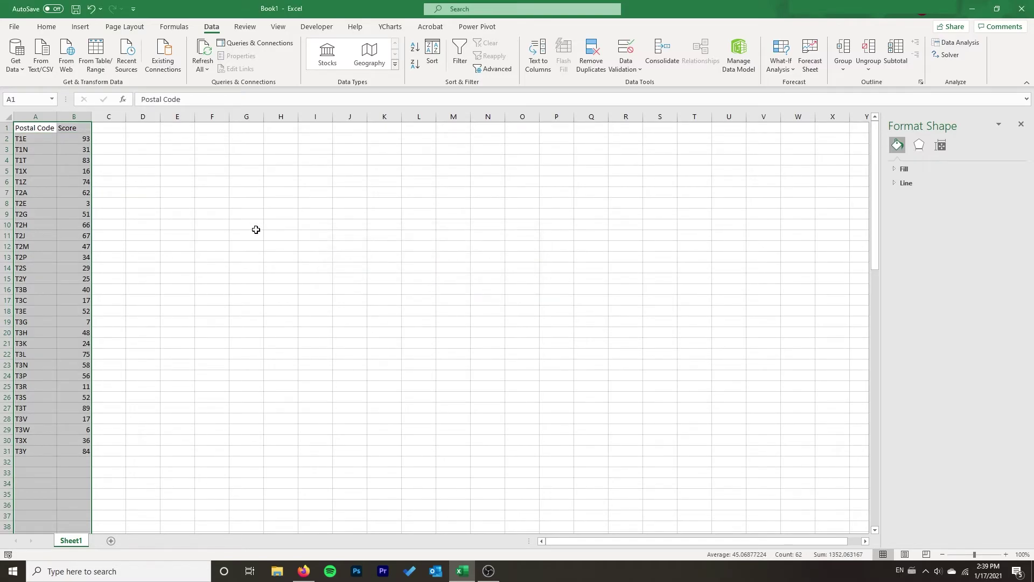
Select the remaining 30-row Postal Code and Score table, A1:B31
{"action": "left_click", "coordinate": [256, 227]}
{"action": "left_click_drag", "start_coordinate": [32, 128], "coordinate": [86, 451]}
{"action": "left_click", "coordinate": [243, 27]}
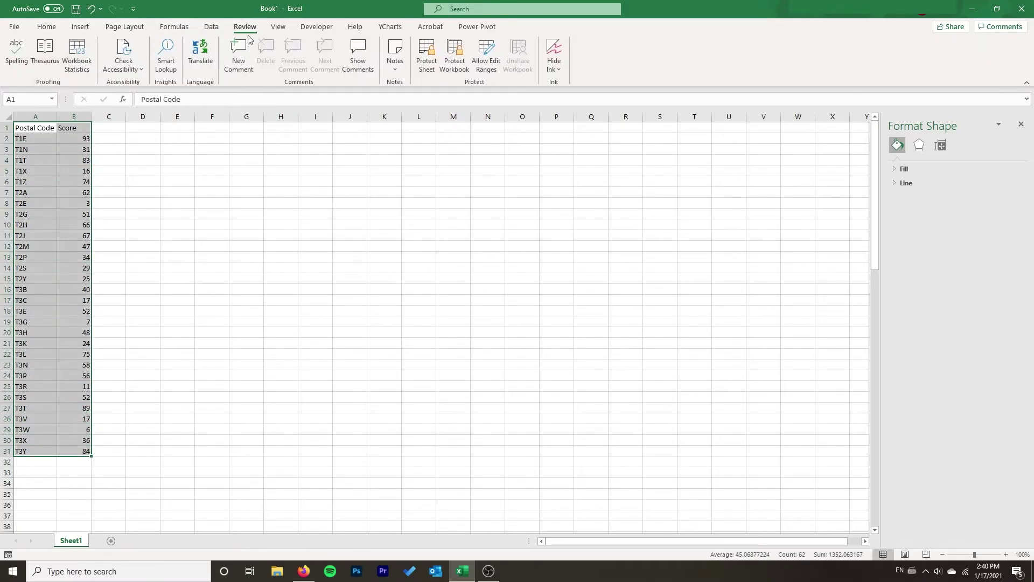
Insert a Filled Map chart of the 30 postal prefixes and dismiss the plotted-locations notice
{"action": "left_click", "coordinate": [78, 28]}
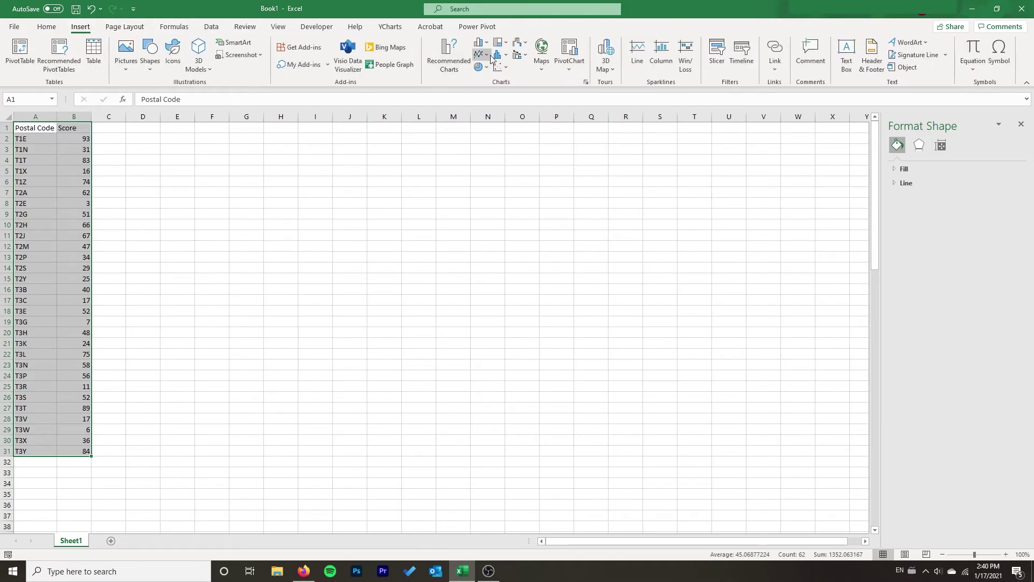
{"action": "left_click", "coordinate": [542, 53]}
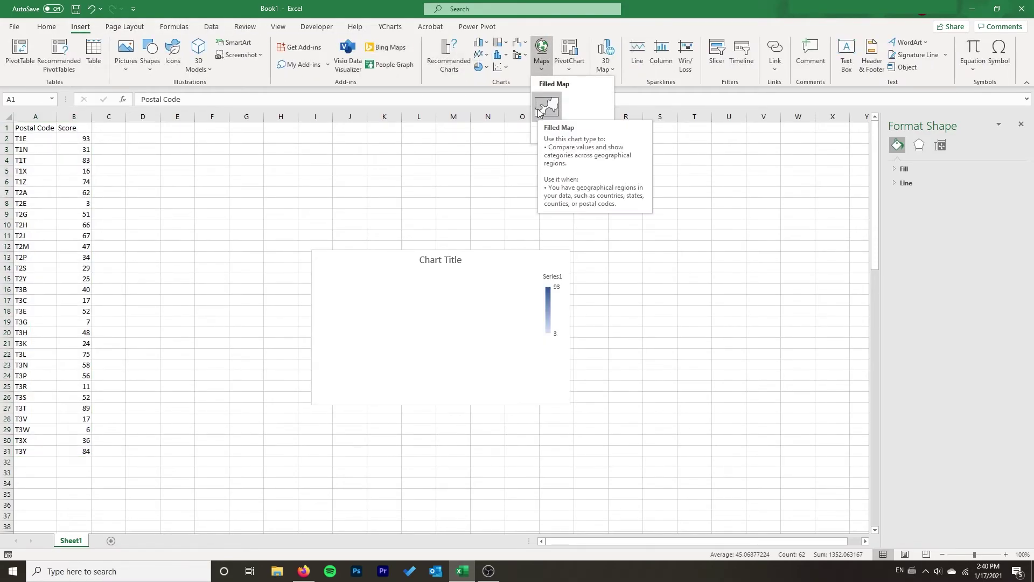
{"action": "left_click", "coordinate": [537, 108]}
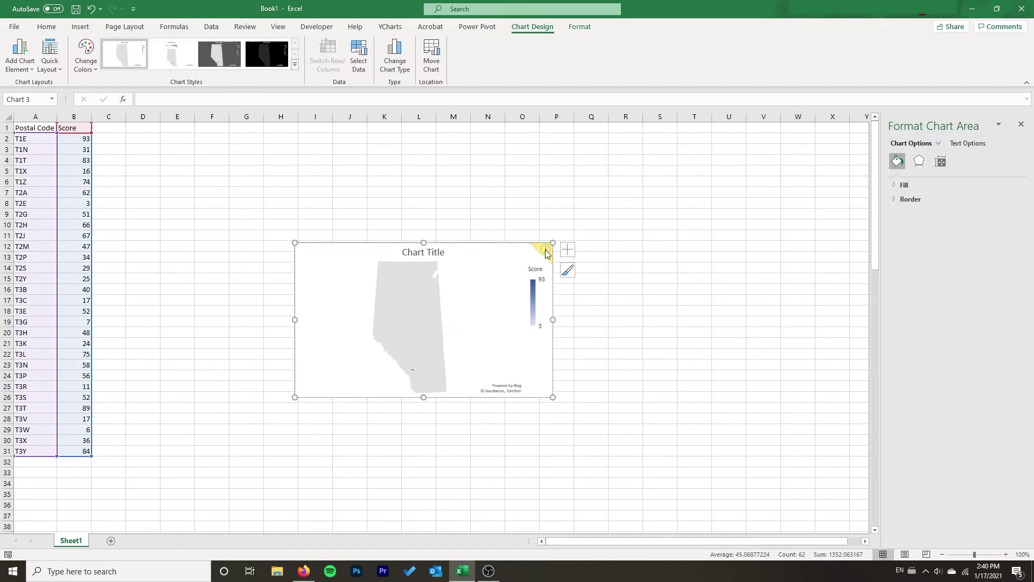
{"action": "mouse_move", "coordinate": [545, 253]}
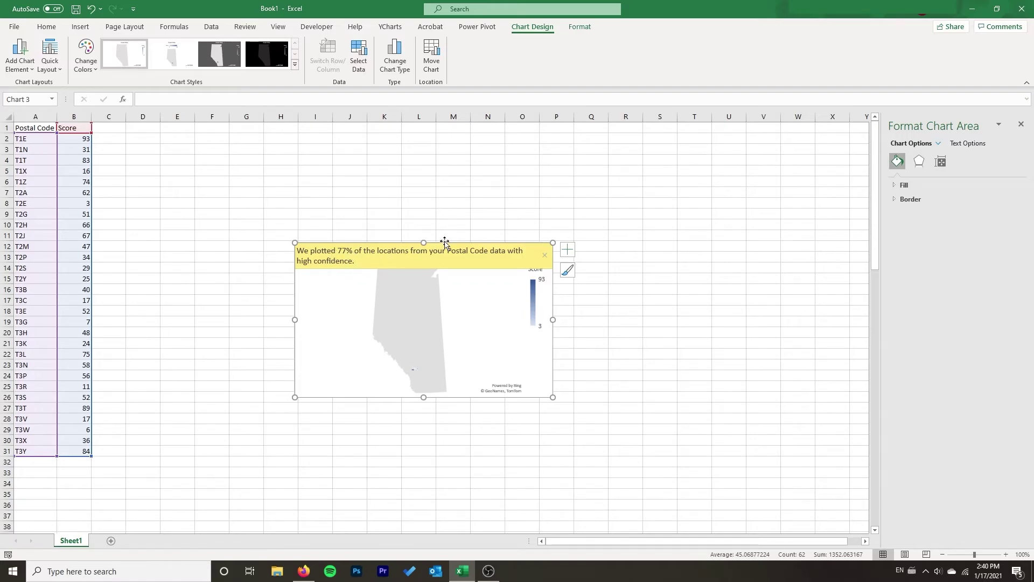
{"action": "left_click", "coordinate": [546, 259]}
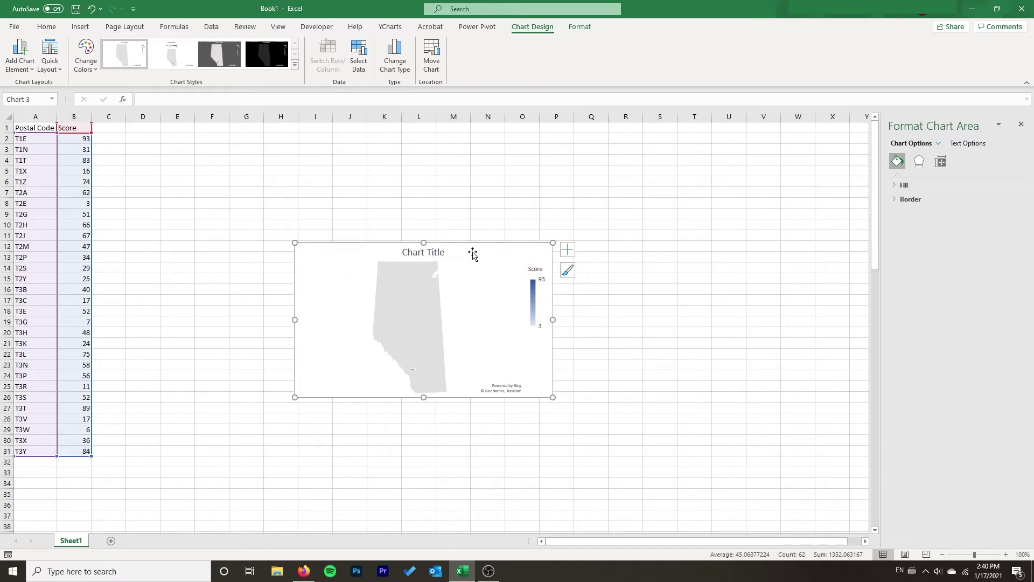
Nudge the filled map chart into position beside the data
{"action": "left_click_drag", "start_coordinate": [472, 249], "coordinate": [434, 255]}
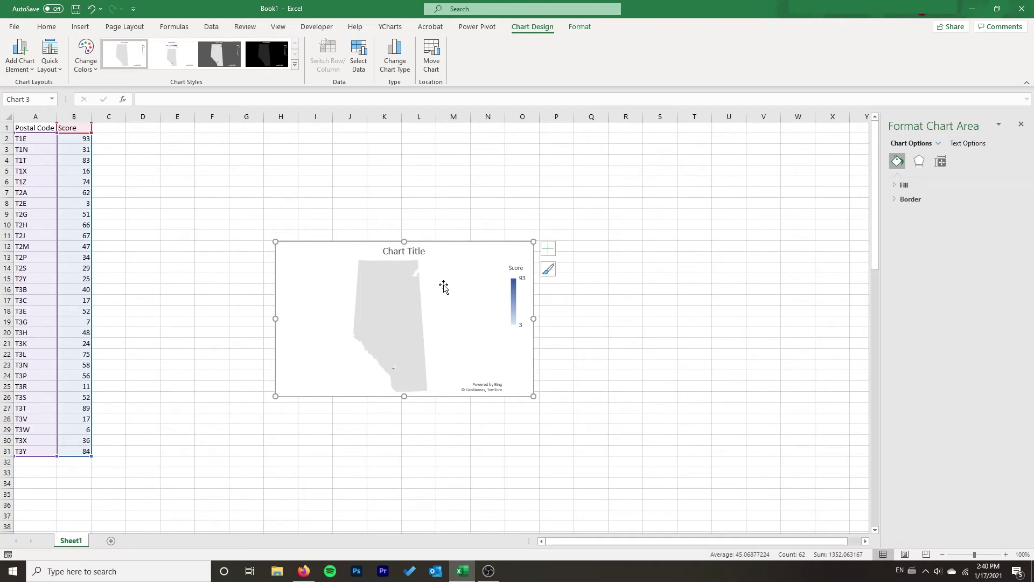
{"action": "left_click_drag", "start_coordinate": [443, 296], "coordinate": [449, 285]}
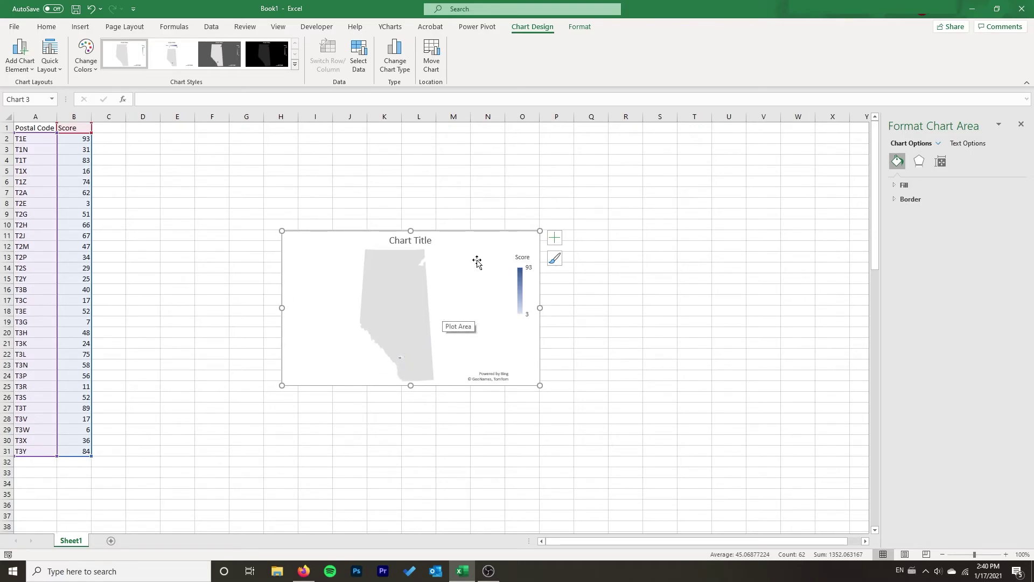
{"action": "left_click_drag", "start_coordinate": [478, 238], "coordinate": [453, 234]}
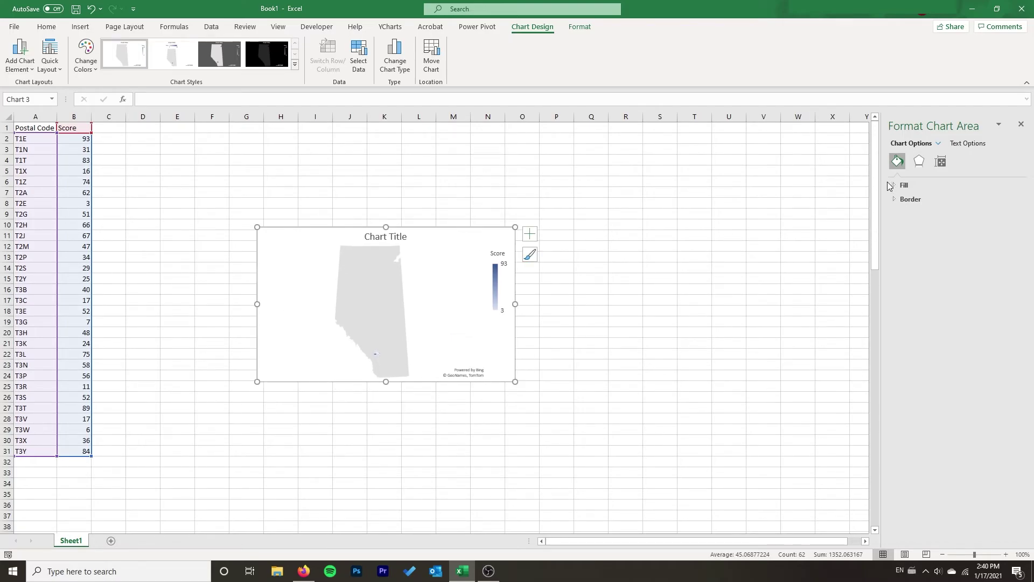
For the Score series, set the map area to Only regions with data
{"action": "left_click", "coordinate": [938, 144]}
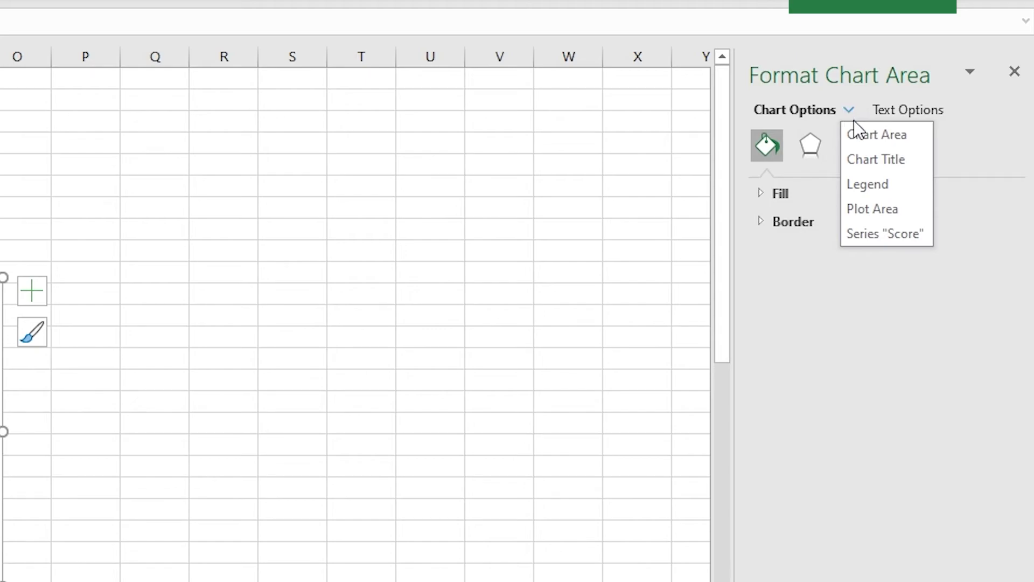
{"action": "left_click", "coordinate": [896, 233]}
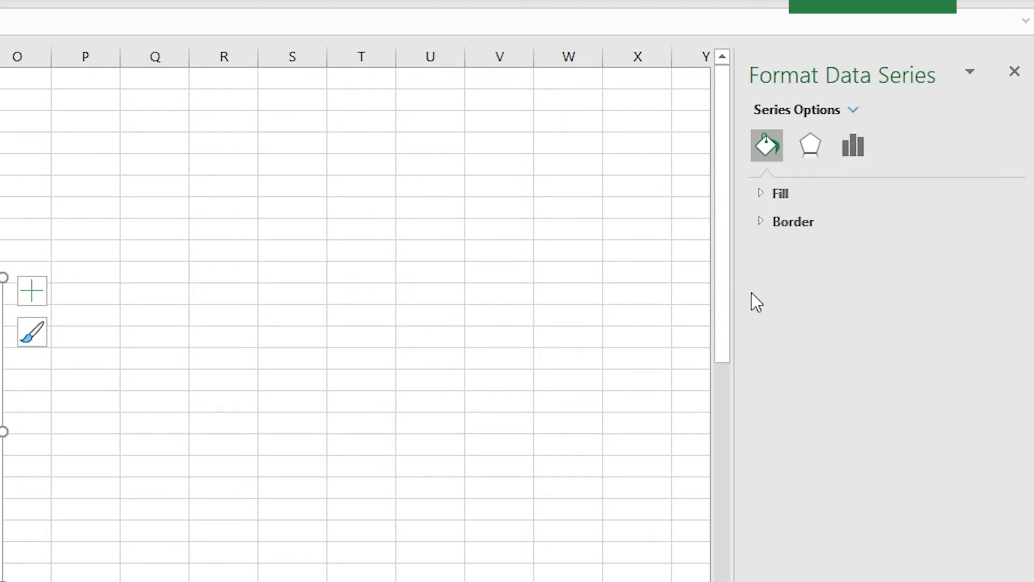
{"action": "left_click", "coordinate": [853, 146]}
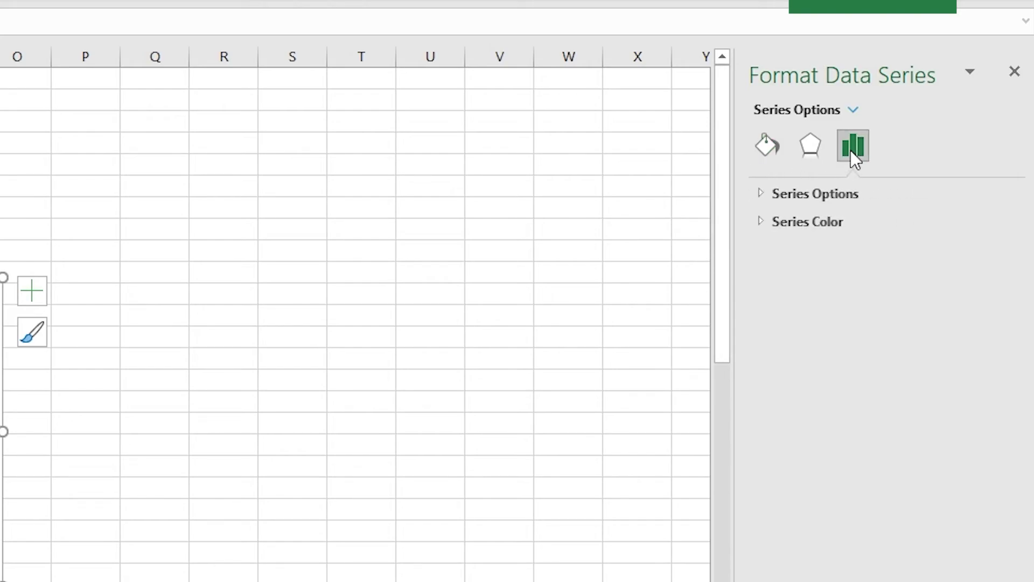
{"action": "left_click", "coordinate": [765, 197]}
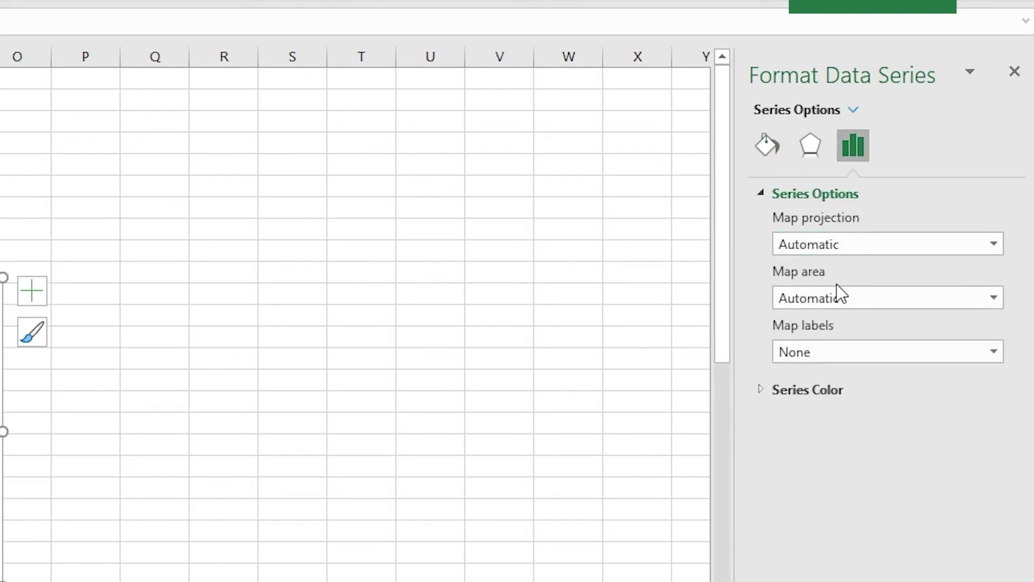
{"action": "left_click", "coordinate": [840, 299]}
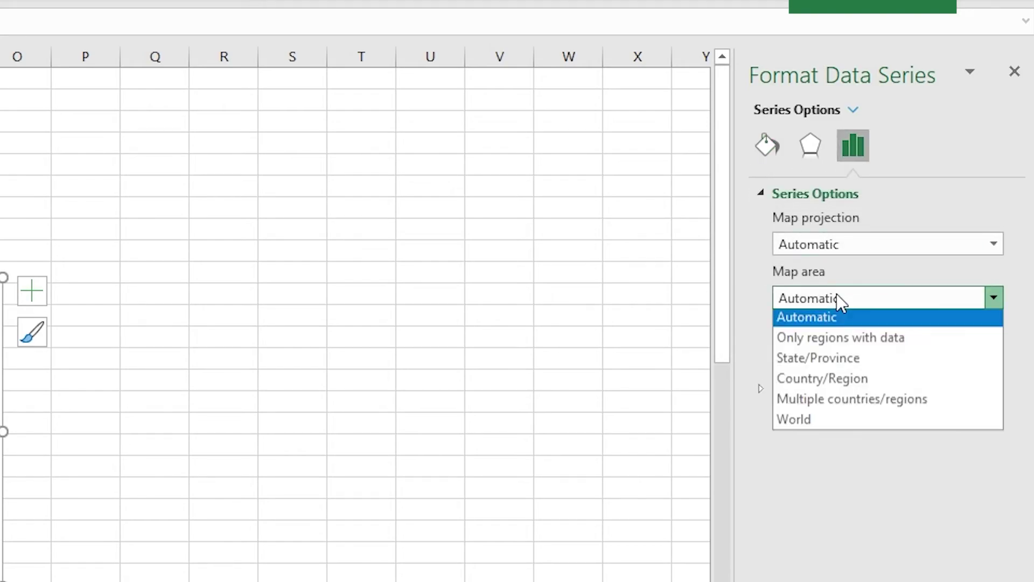
{"action": "left_click", "coordinate": [832, 341]}
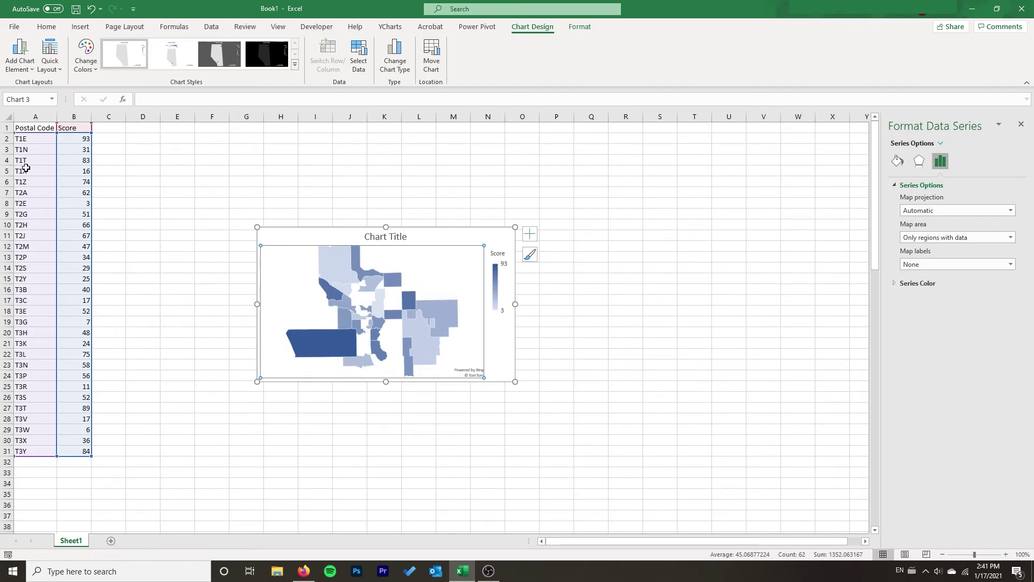
{"action": "scroll", "coordinate": [26, 168], "scroll_direction": "down", "scroll_amount": 5}
{"action": "scroll", "coordinate": [24, 249], "scroll_direction": "up", "scroll_amount": 5}
{"action": "mouse_move", "coordinate": [377, 329]}
{"action": "left_click", "coordinate": [935, 238]}
{"action": "left_click", "coordinate": [936, 241]}
{"action": "left_click", "coordinate": [942, 210]}
{"action": "left_click", "coordinate": [937, 232]}
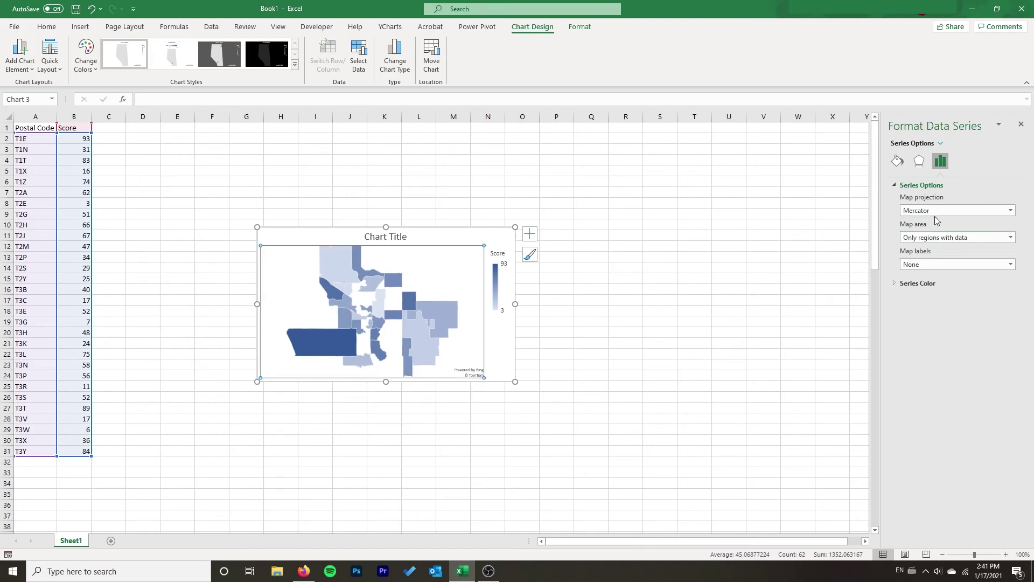
{"action": "left_click", "coordinate": [935, 211]}
{"action": "left_click", "coordinate": [935, 241]}
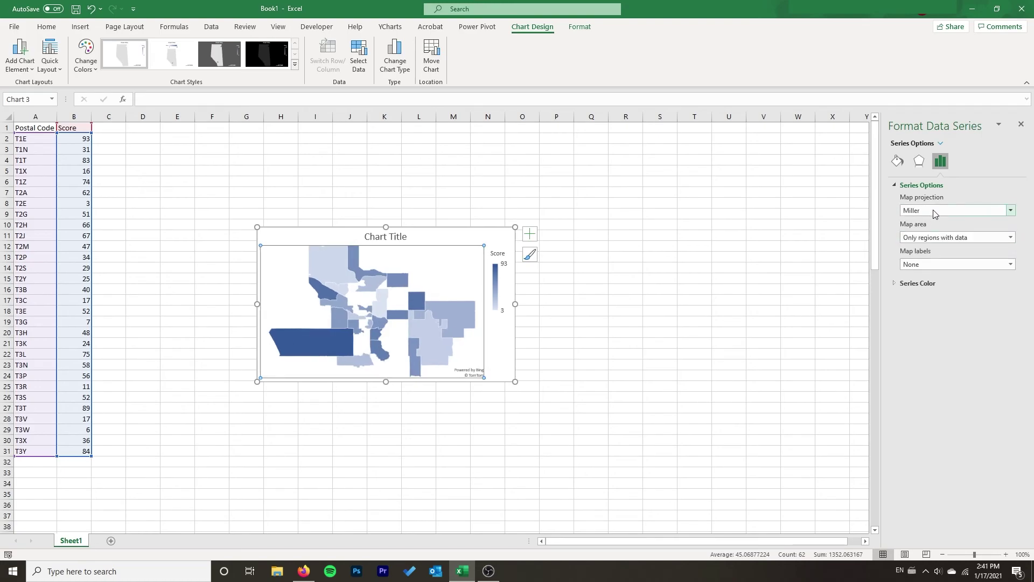
{"action": "left_click", "coordinate": [933, 215]}
{"action": "left_click", "coordinate": [928, 255]}
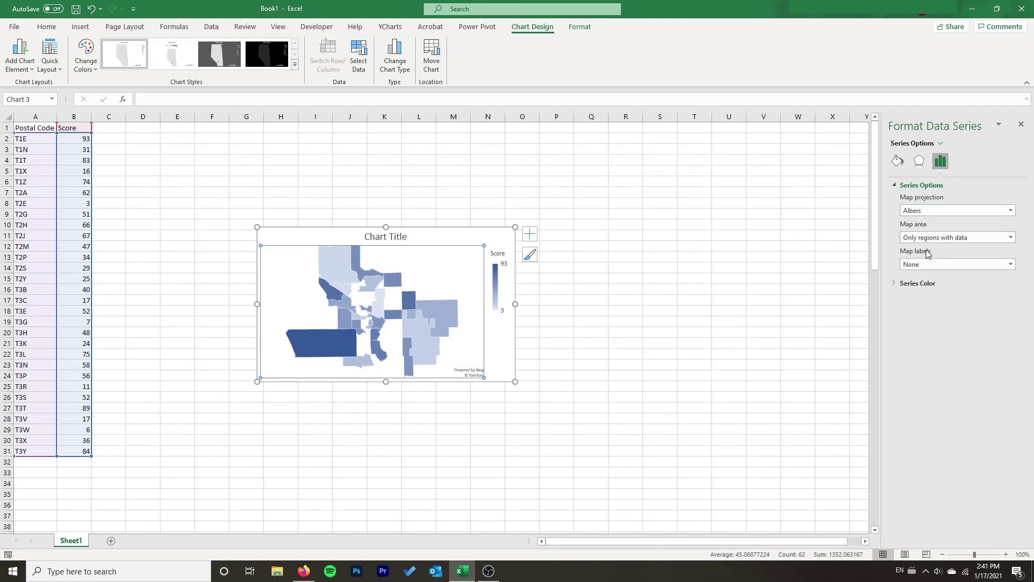
{"action": "left_click", "coordinate": [928, 213]}
{"action": "left_click", "coordinate": [915, 222]}
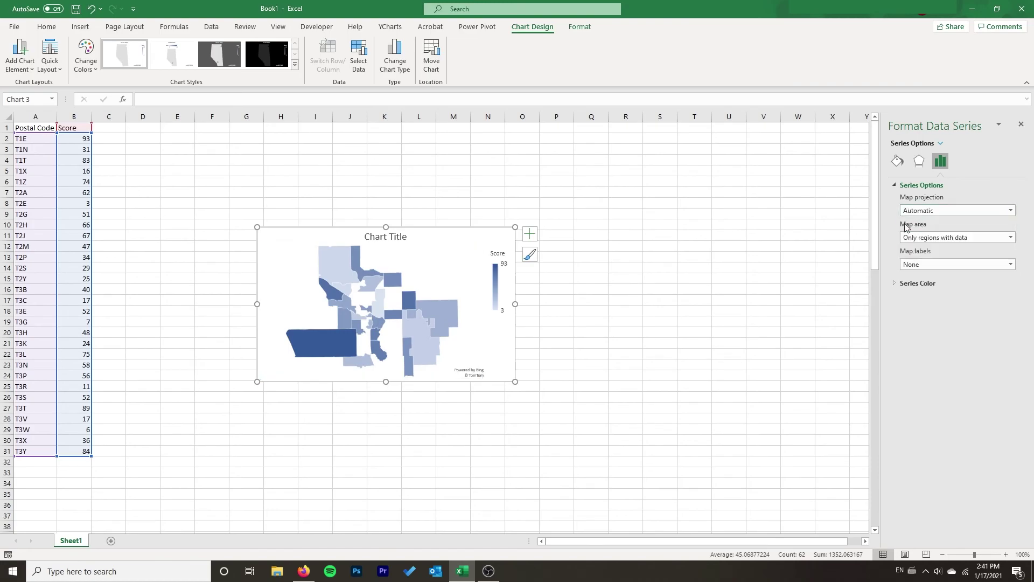
{"action": "left_click", "coordinate": [918, 265]}
Set map labels to Best fit only, briefly try Show all, then return to Best fit only
{"action": "left_click", "coordinate": [917, 287]}
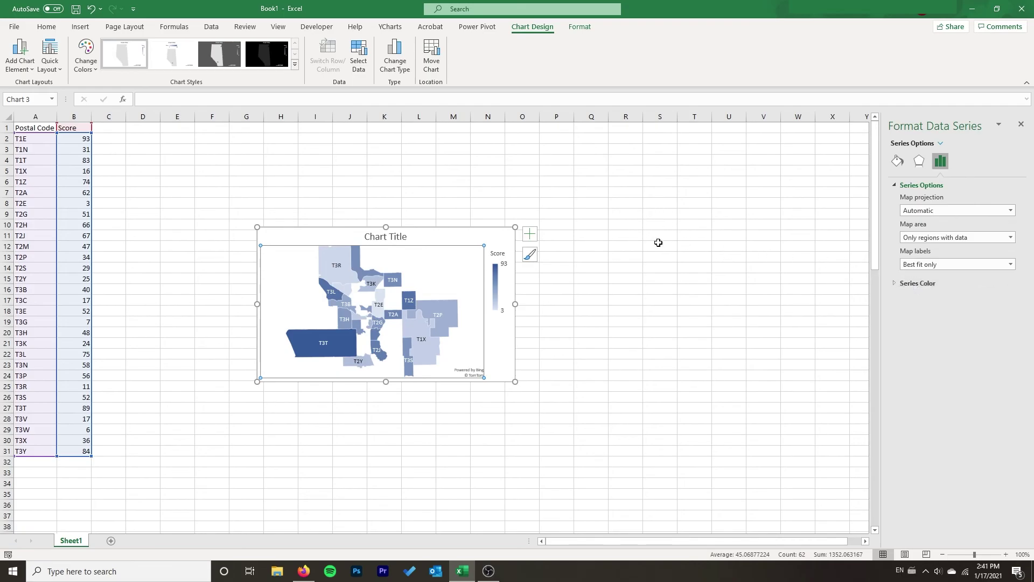
{"action": "left_click", "coordinate": [940, 265]}
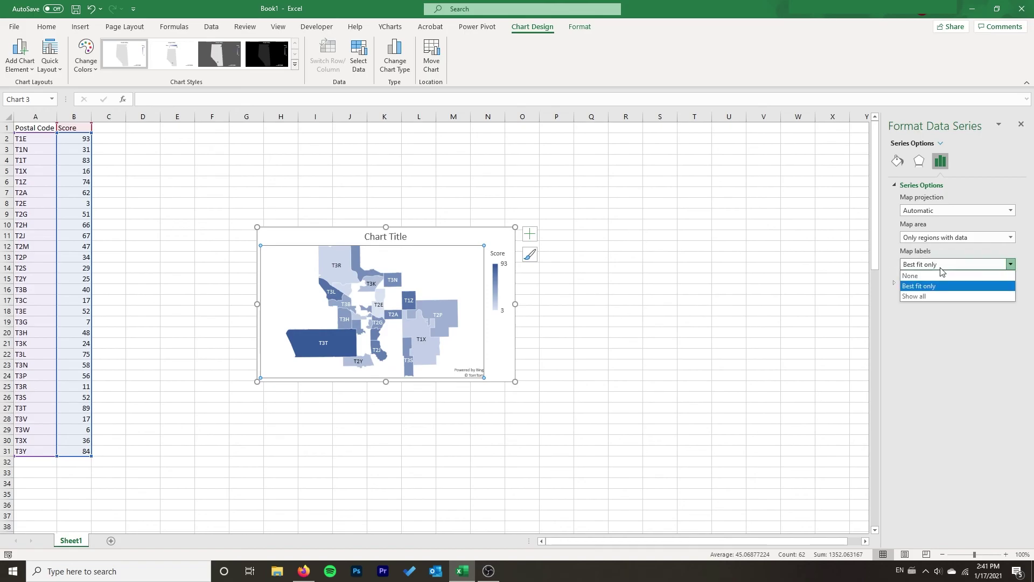
{"action": "left_click", "coordinate": [926, 296]}
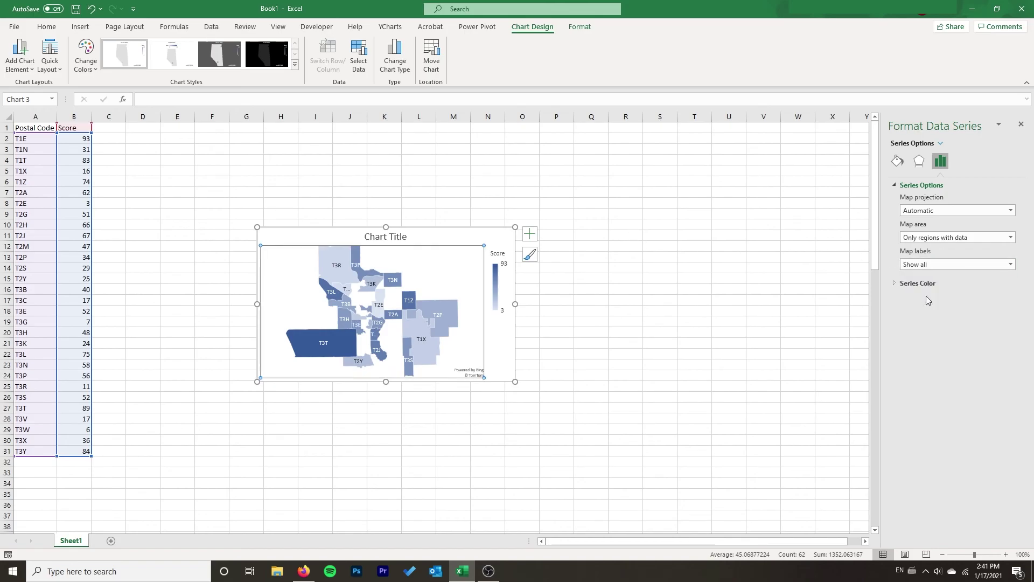
{"action": "left_click", "coordinate": [936, 263]}
{"action": "left_click", "coordinate": [917, 284]}
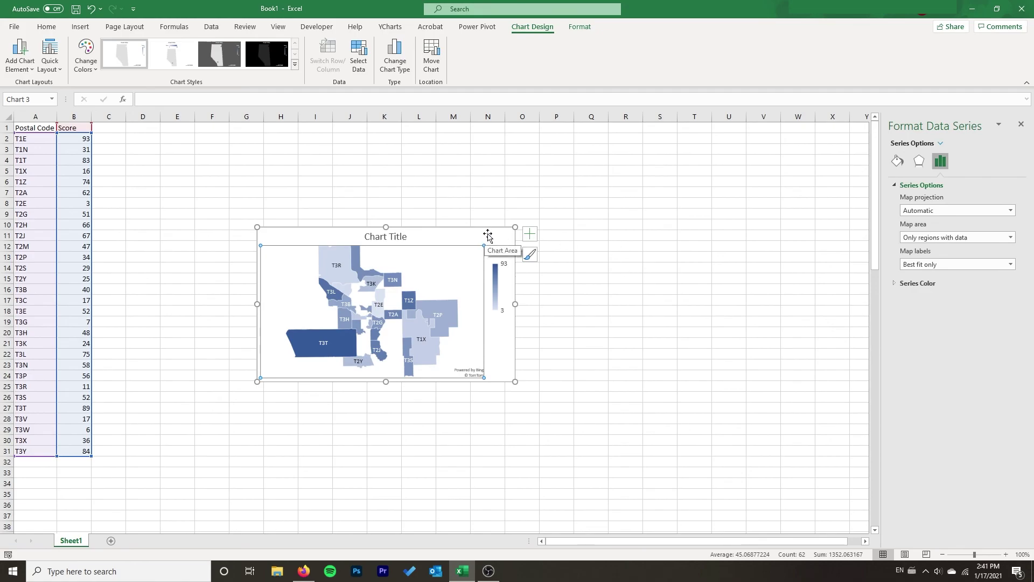
Drag the map chart slightly up beside the data, then nudge it back right
{"action": "left_click_drag", "start_coordinate": [487, 235], "coordinate": [479, 231]}
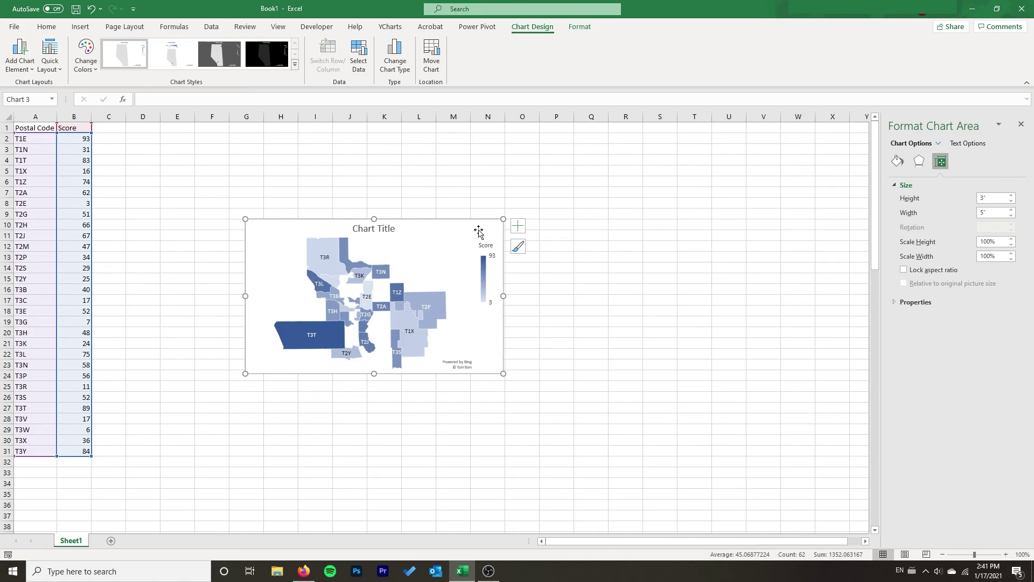
{"action": "left_click_drag", "start_coordinate": [478, 229], "coordinate": [487, 229]}
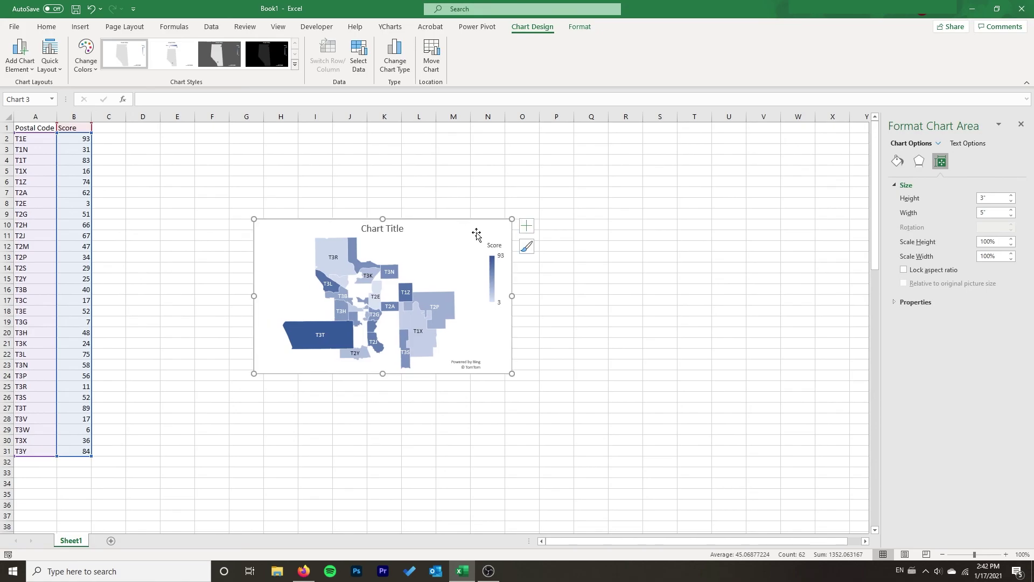